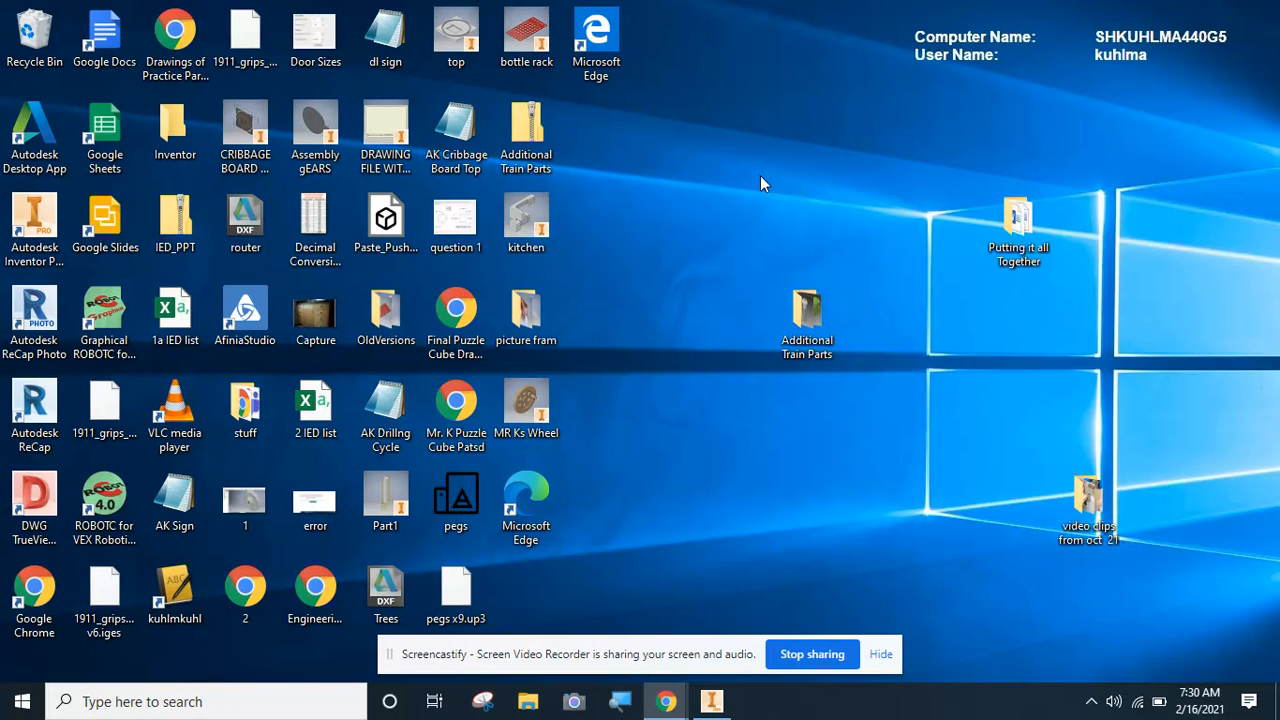
- Launch Autodesk Inventor Professional from the desktop
double_click(36, 225)
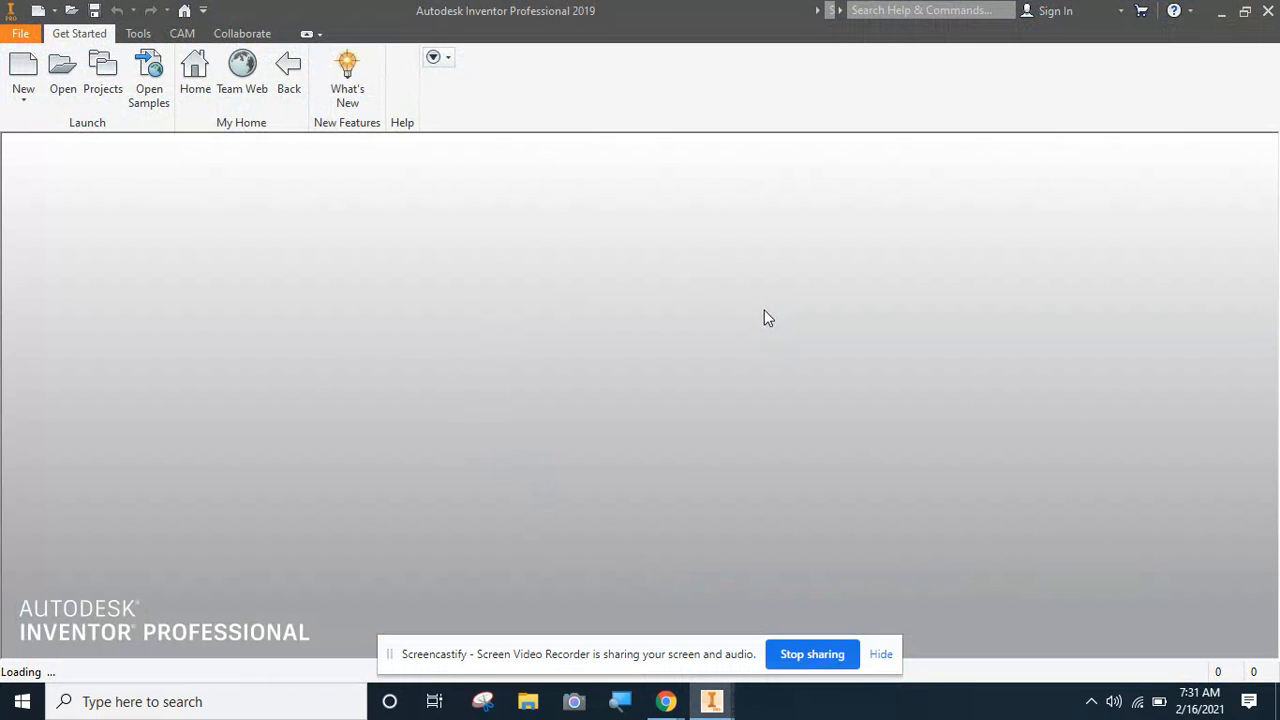
left_click(880, 654)
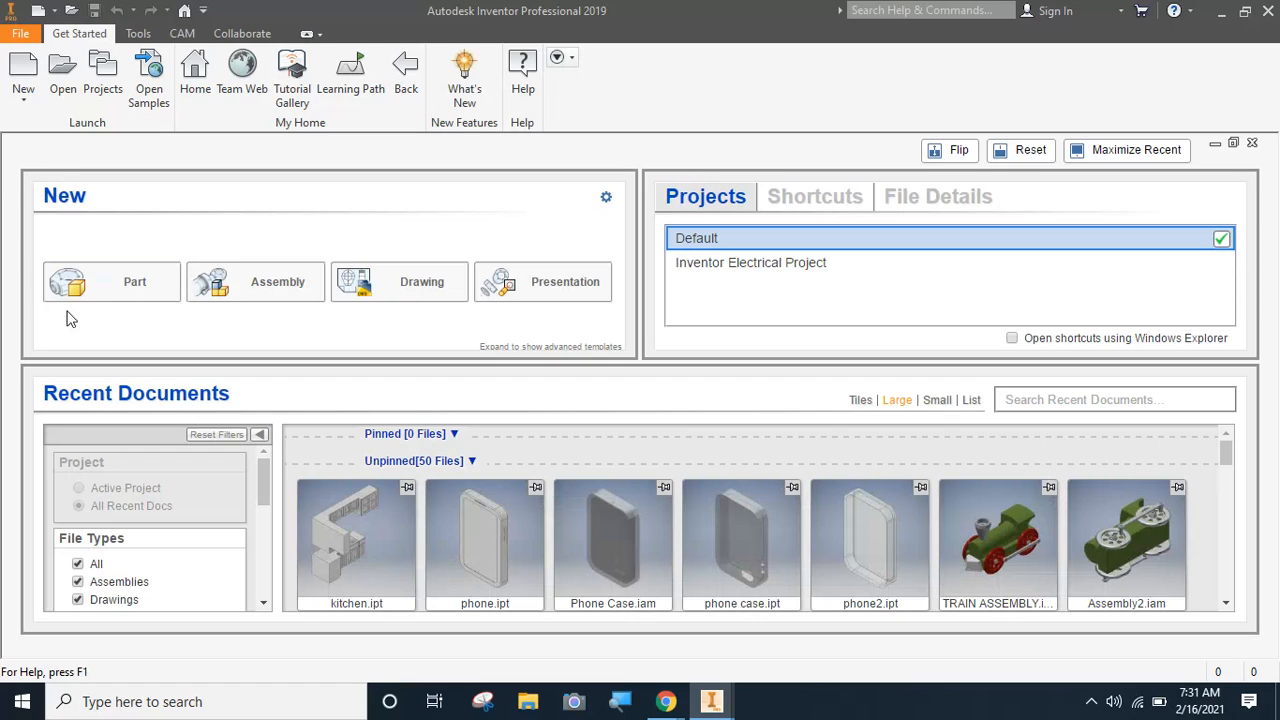
- Pin the TRAIN ASSEMBLY file in the recent documents and unpin it again
mouse_move(377, 547)
mouse_move(1186, 563)
mouse_move(518, 554)
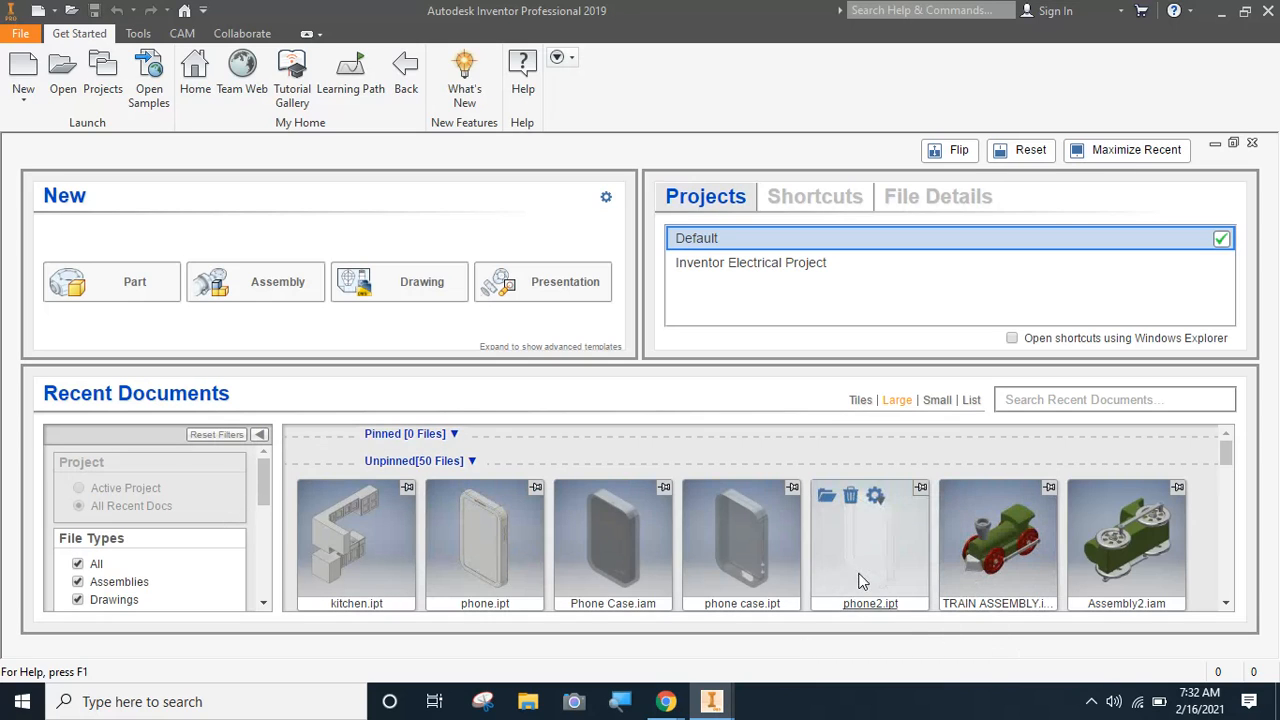
mouse_move(718, 569)
mouse_move(624, 549)
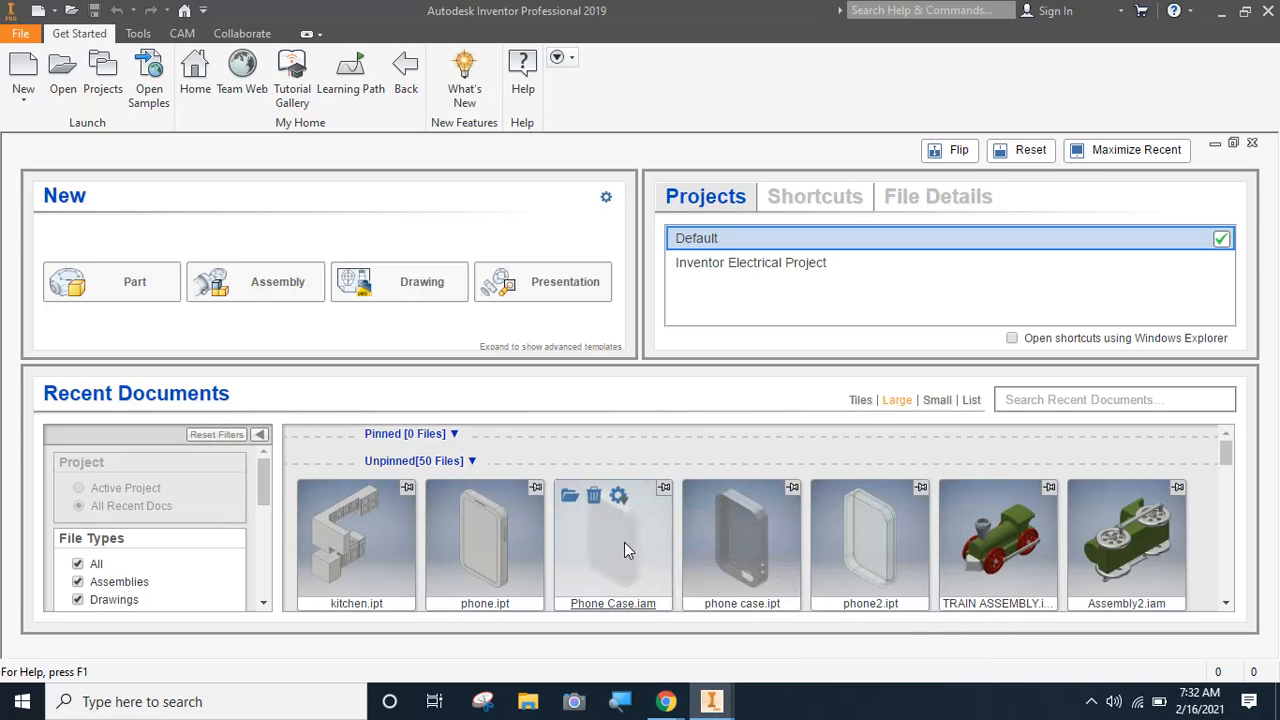
mouse_move(743, 512)
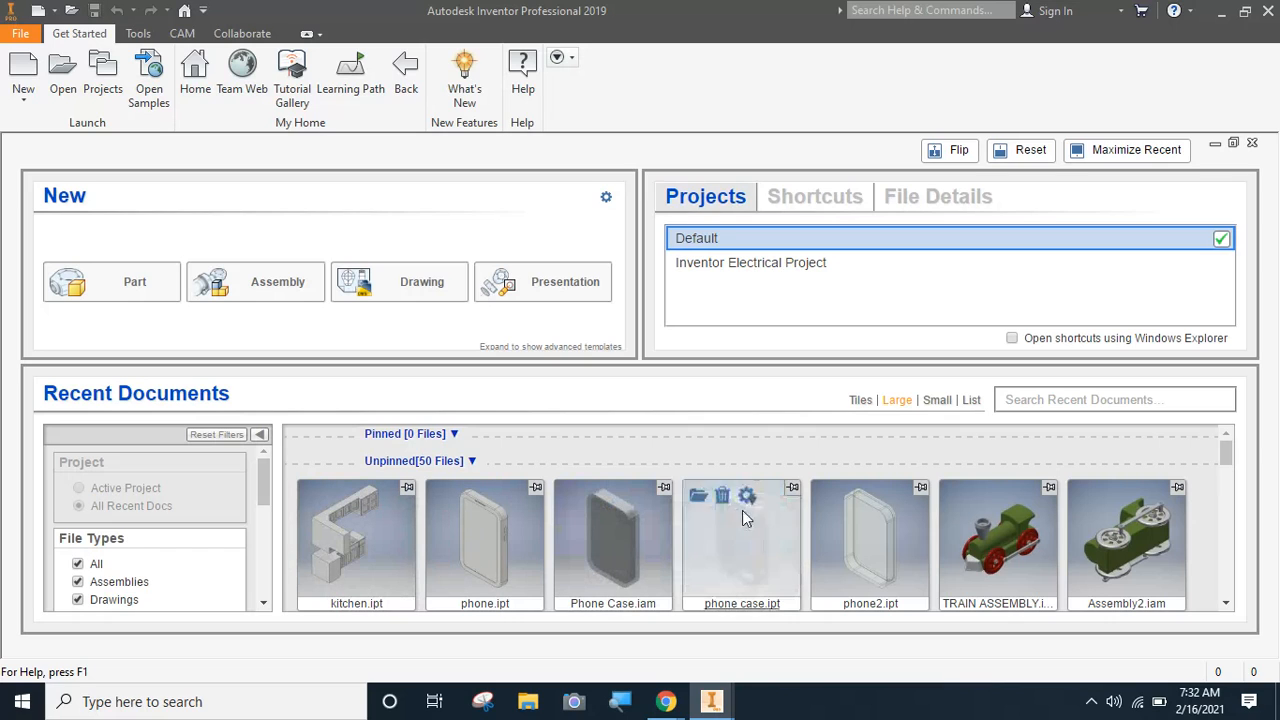
left_click(1049, 488)
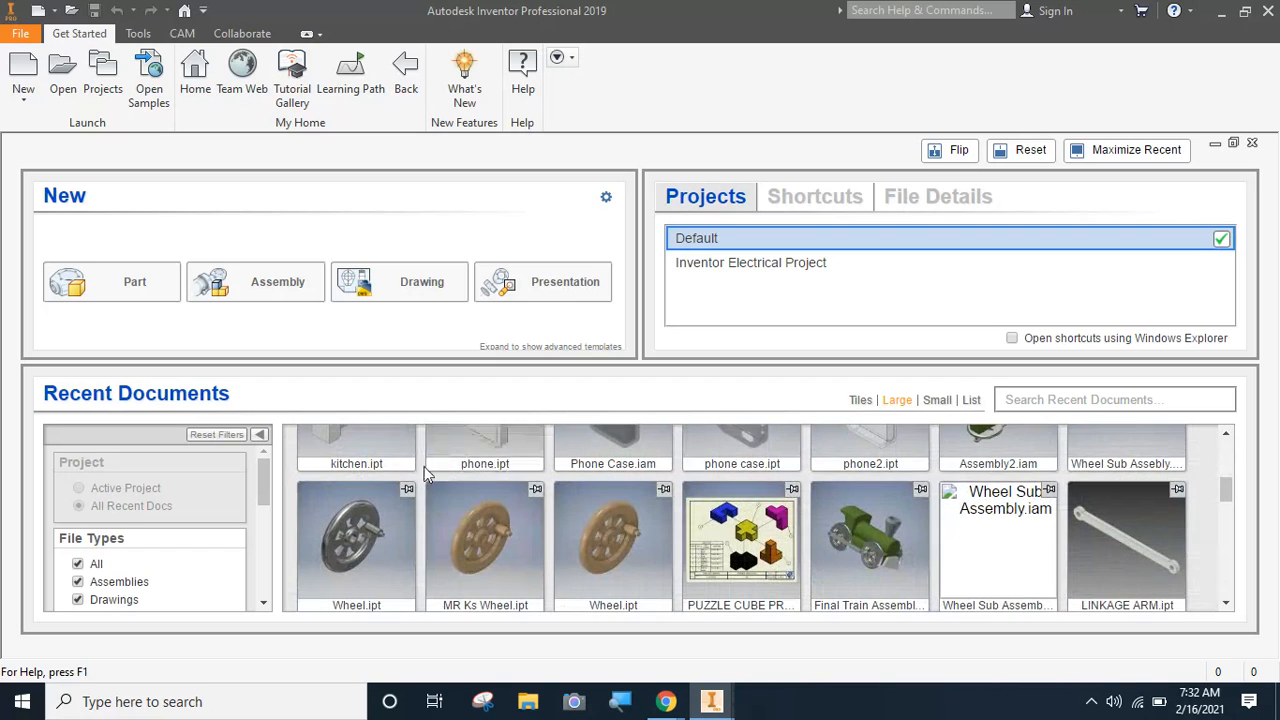
mouse_move(396, 577)
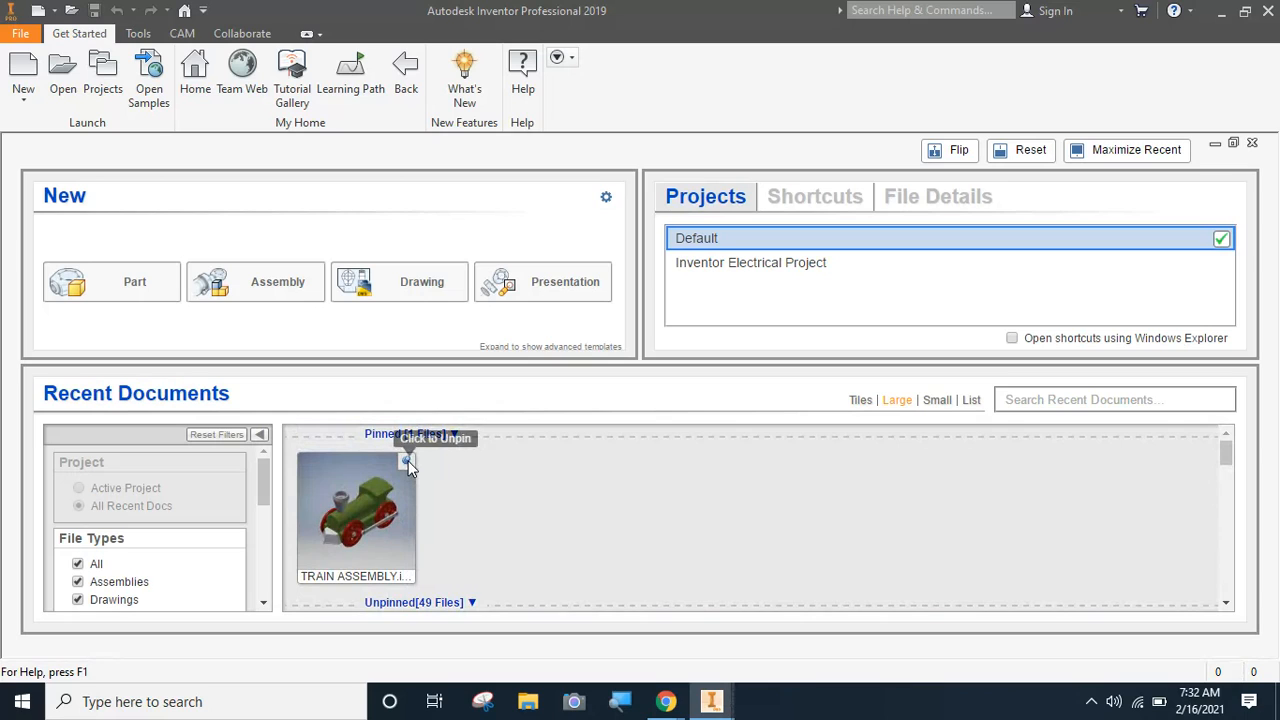
left_click(407, 461)
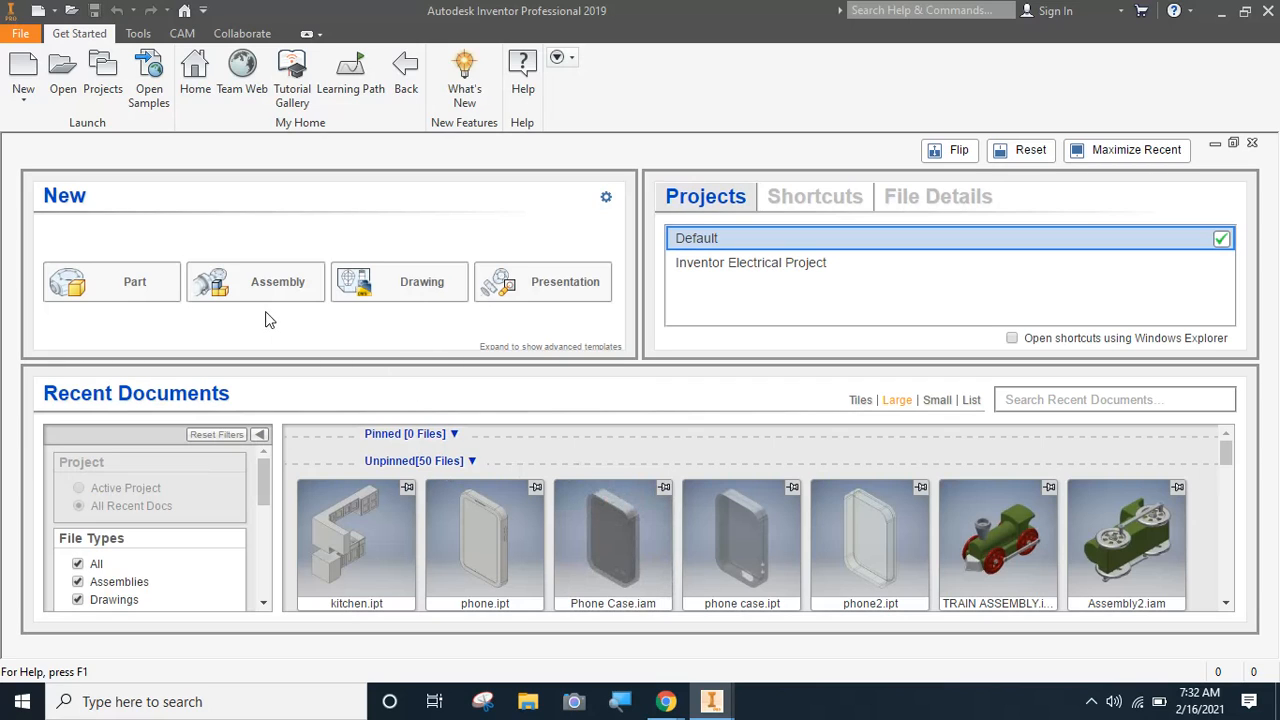
- Create a new part and start a 2D sketch on the XY plane
left_click(129, 294)
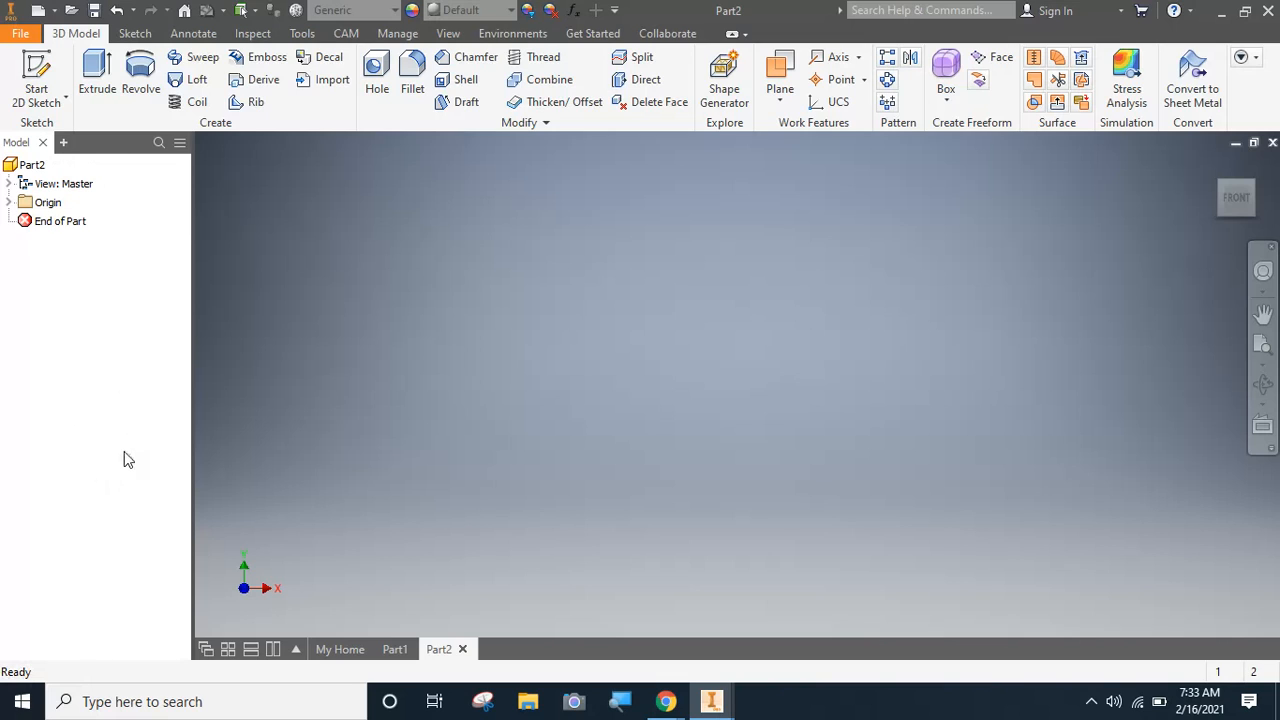
mouse_move(1206, 157)
left_click(36, 70)
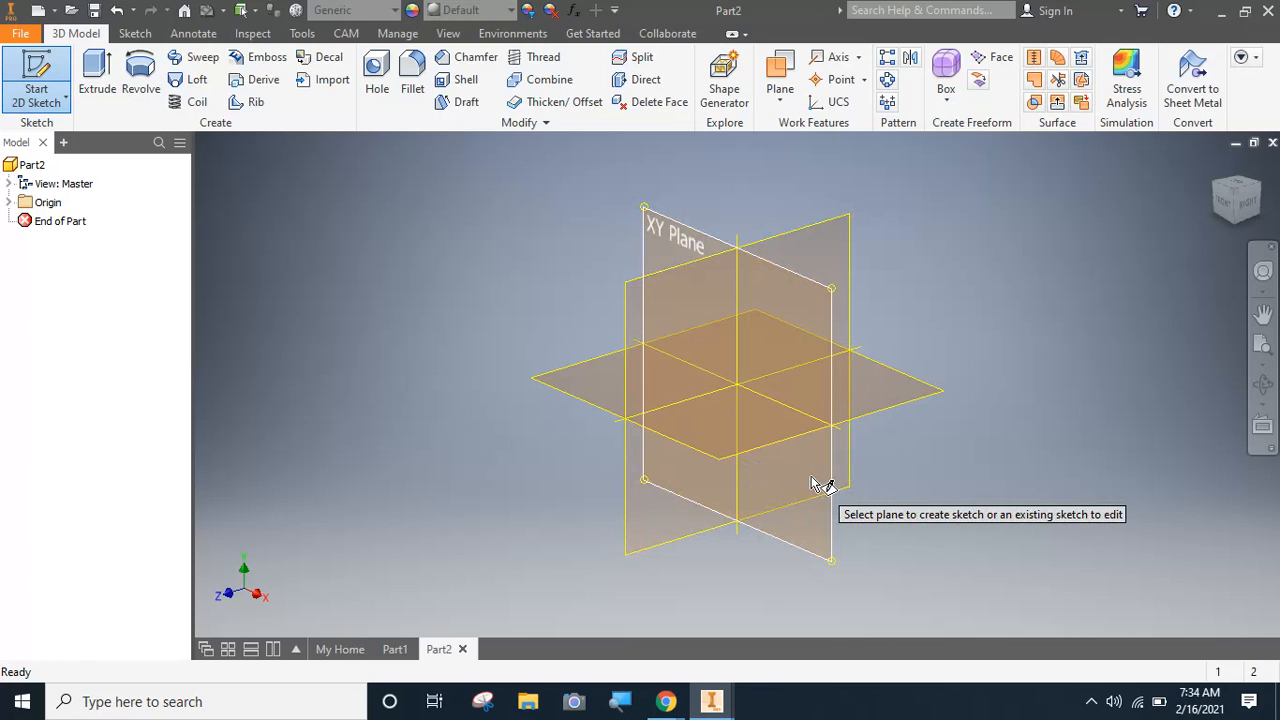
mouse_move(842, 512)
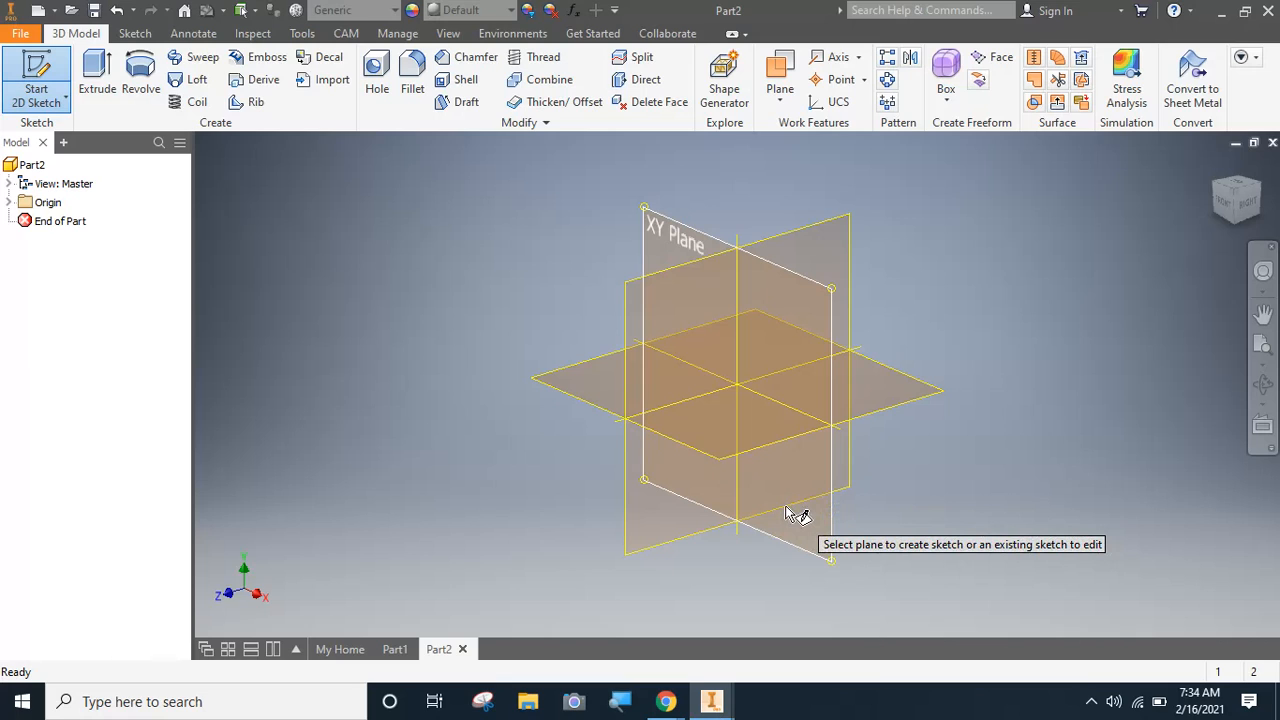
left_click(815, 538)
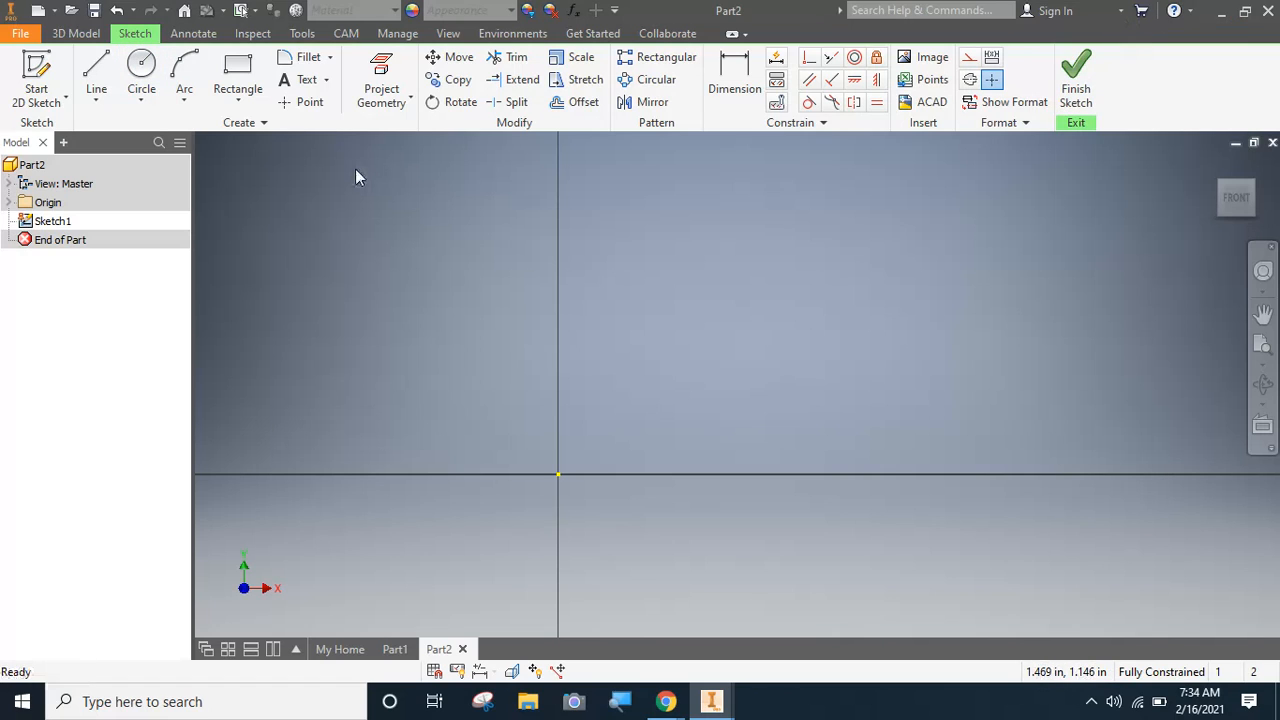
- Draw a rectangle 18 in wide and 6 in high with its first corner on the sketch origin
left_click(229, 65)
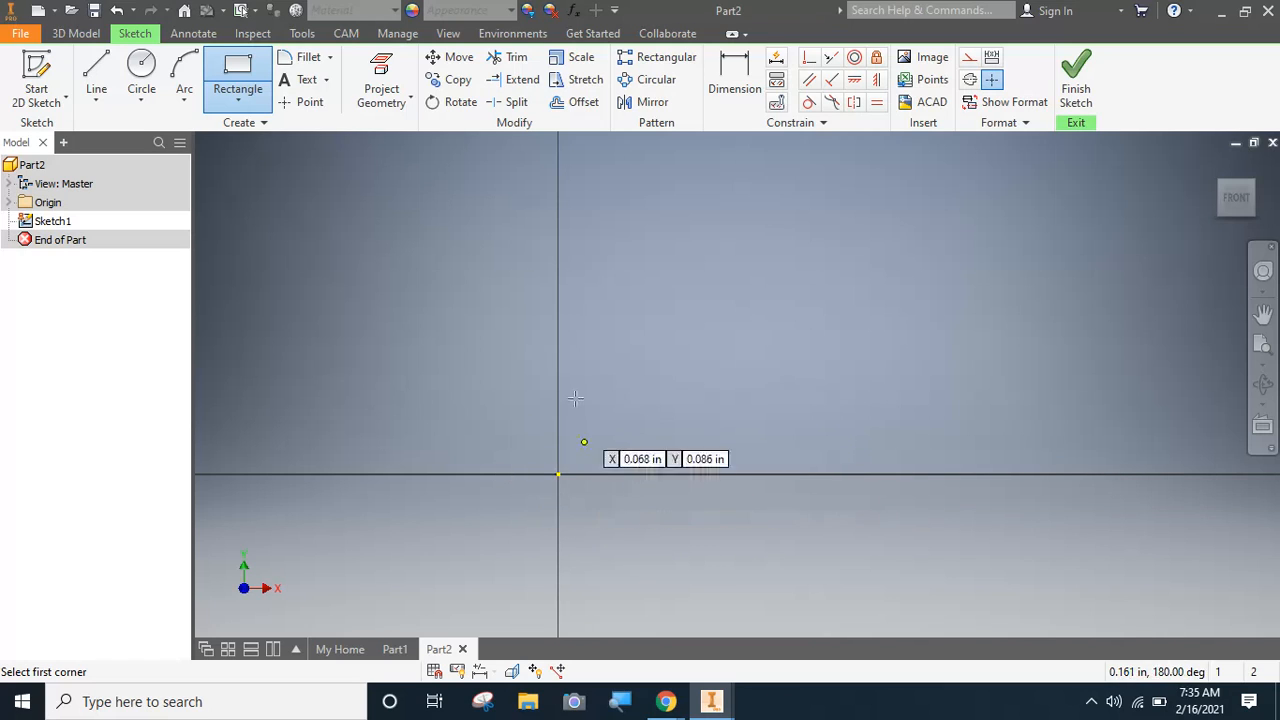
left_click(558, 475)
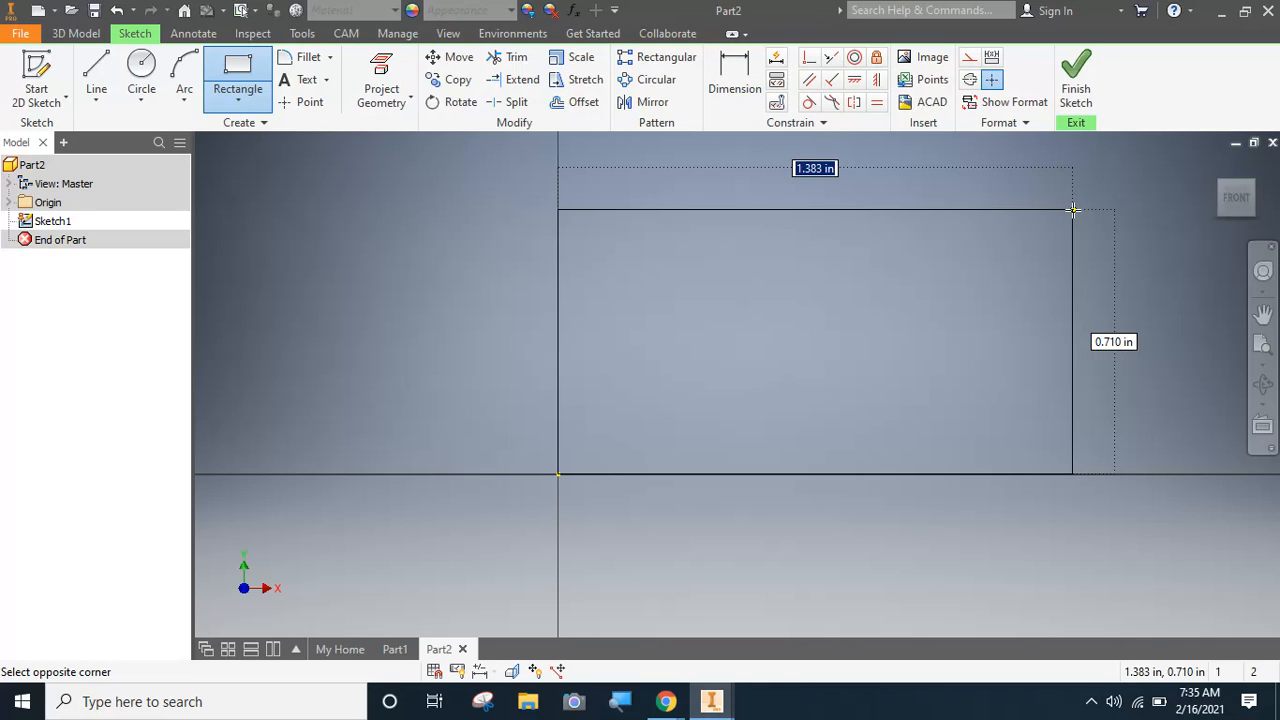
type("18")
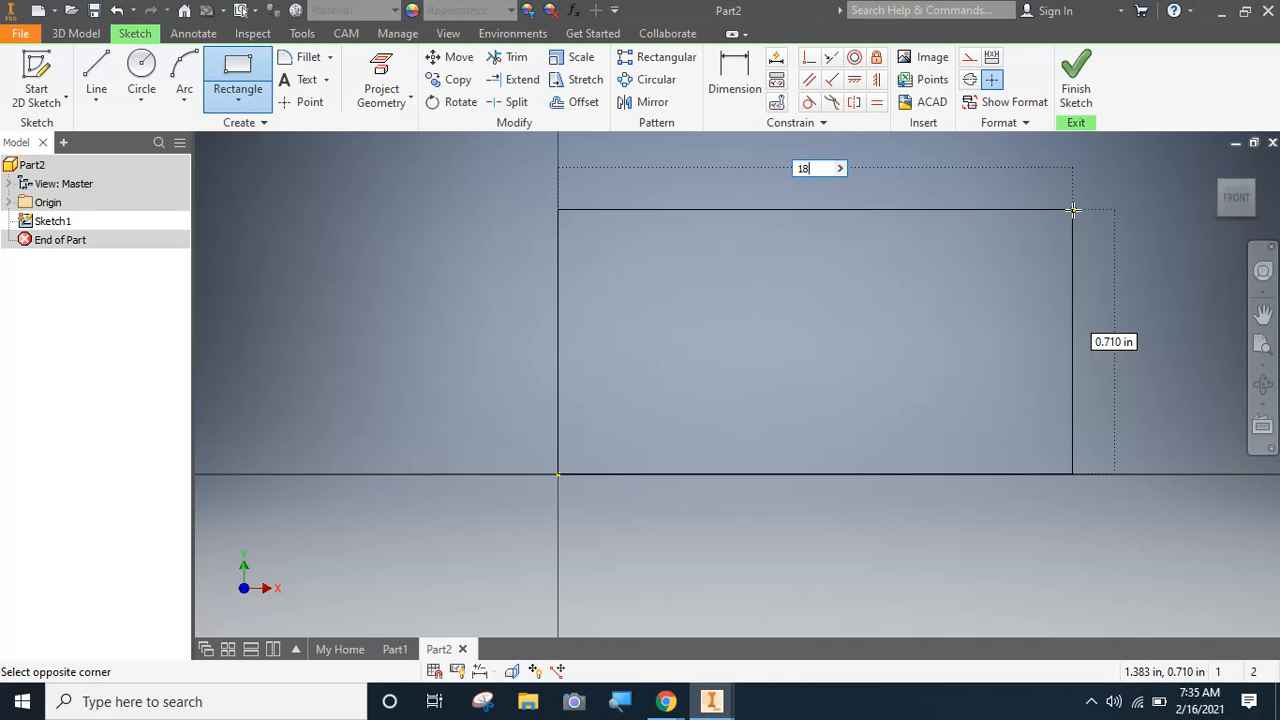
key("Tab")
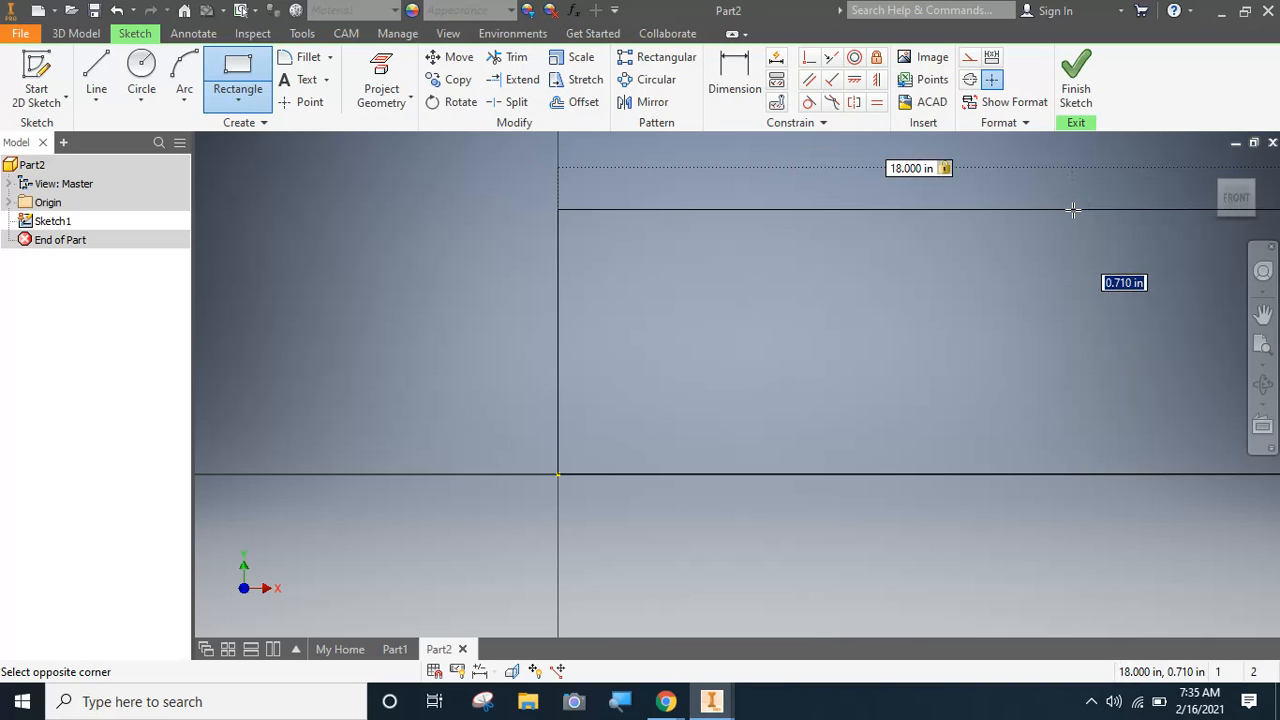
type("6")
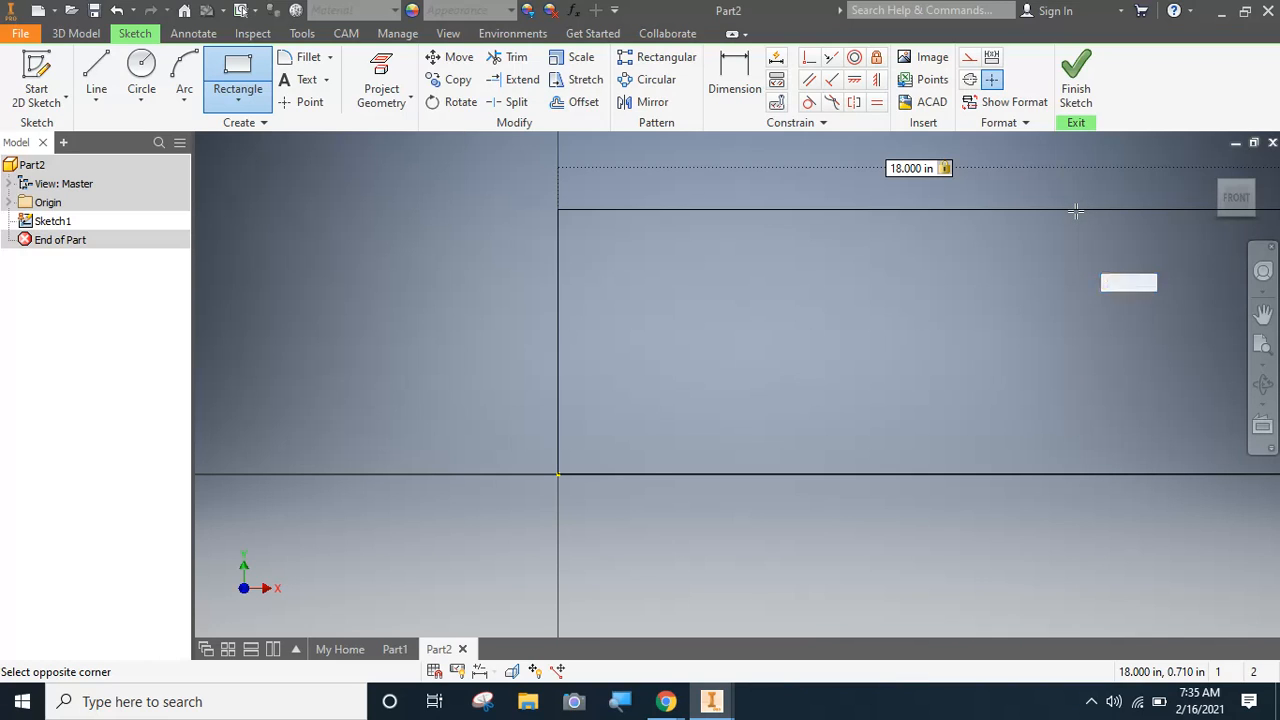
key("Tab")
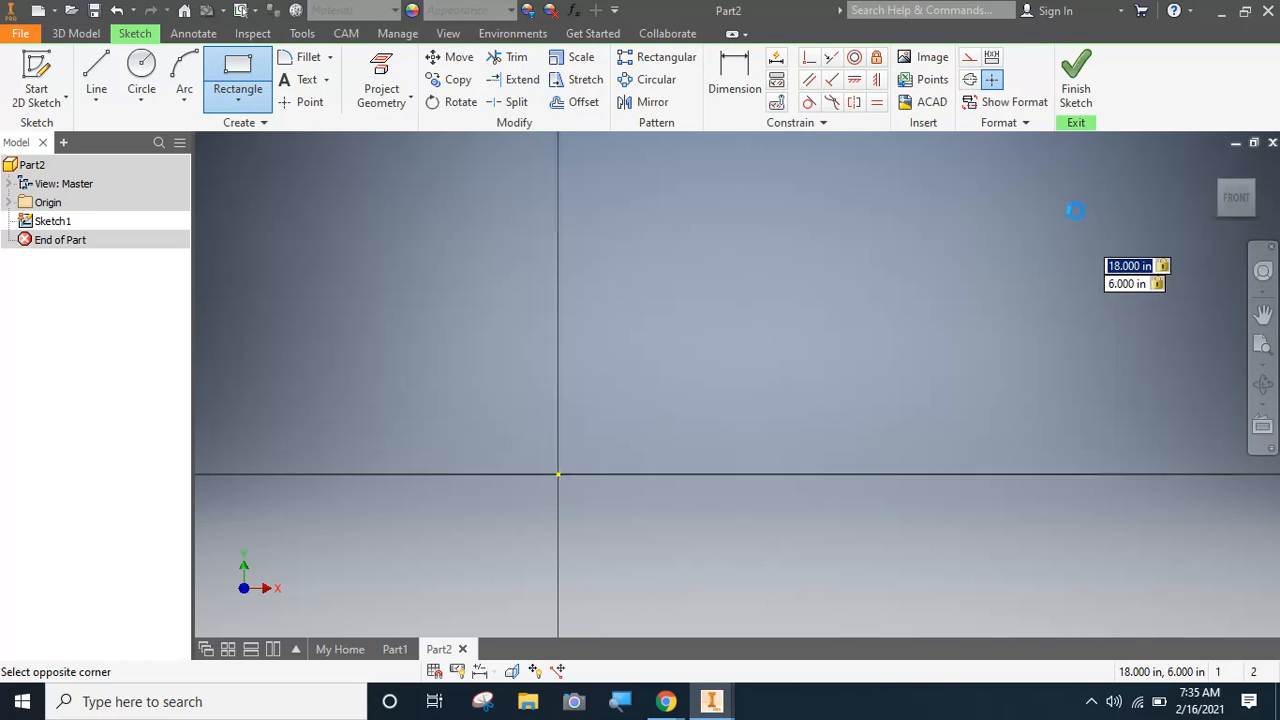
key("Return")
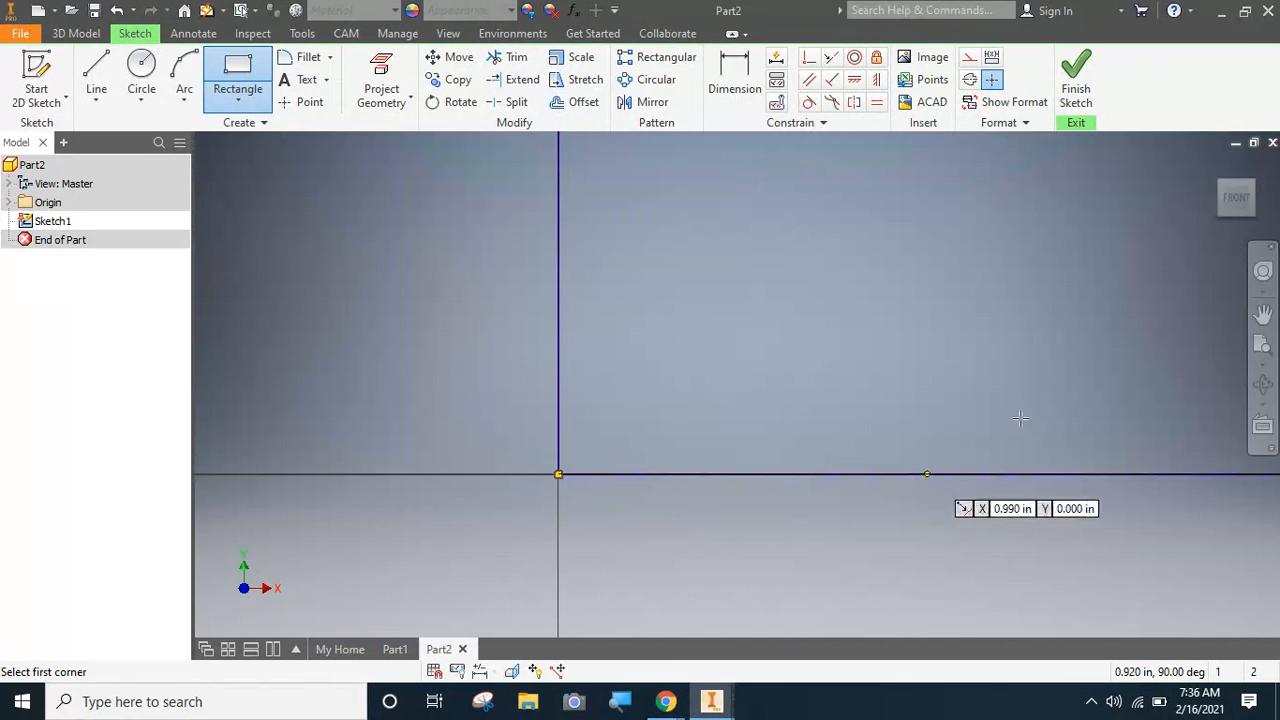
left_click(1262, 366)
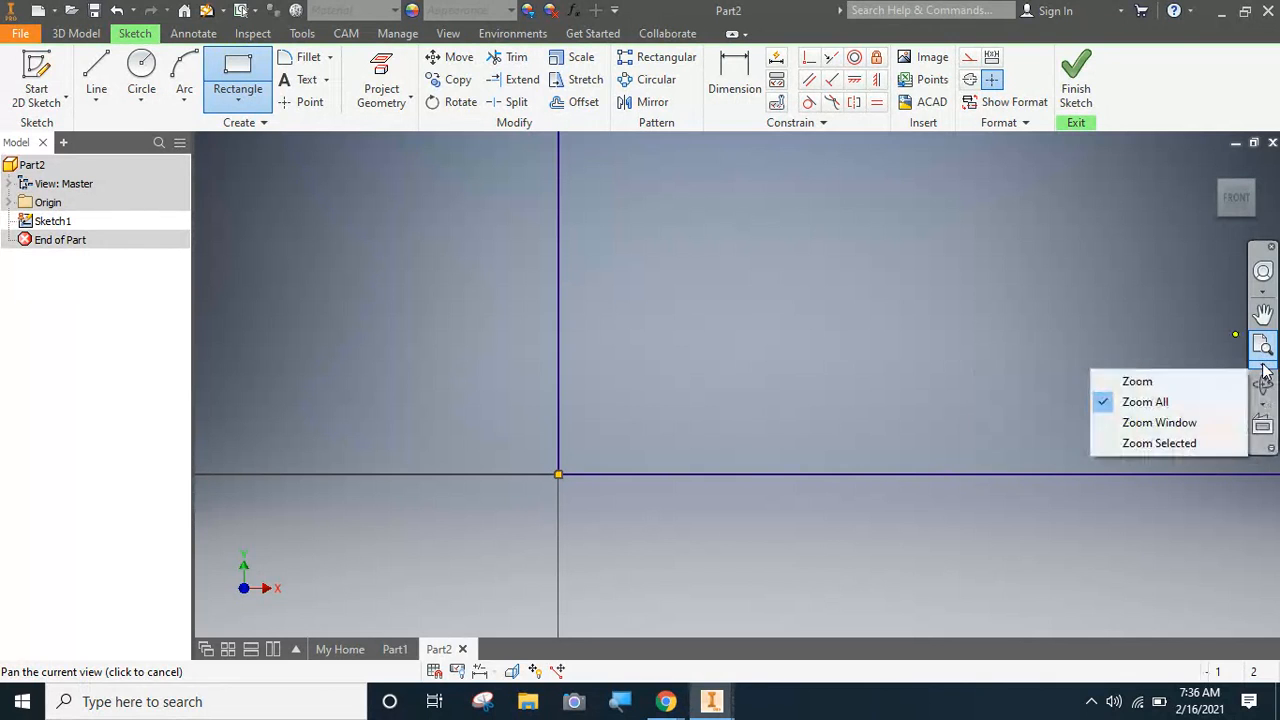
left_click(1261, 348)
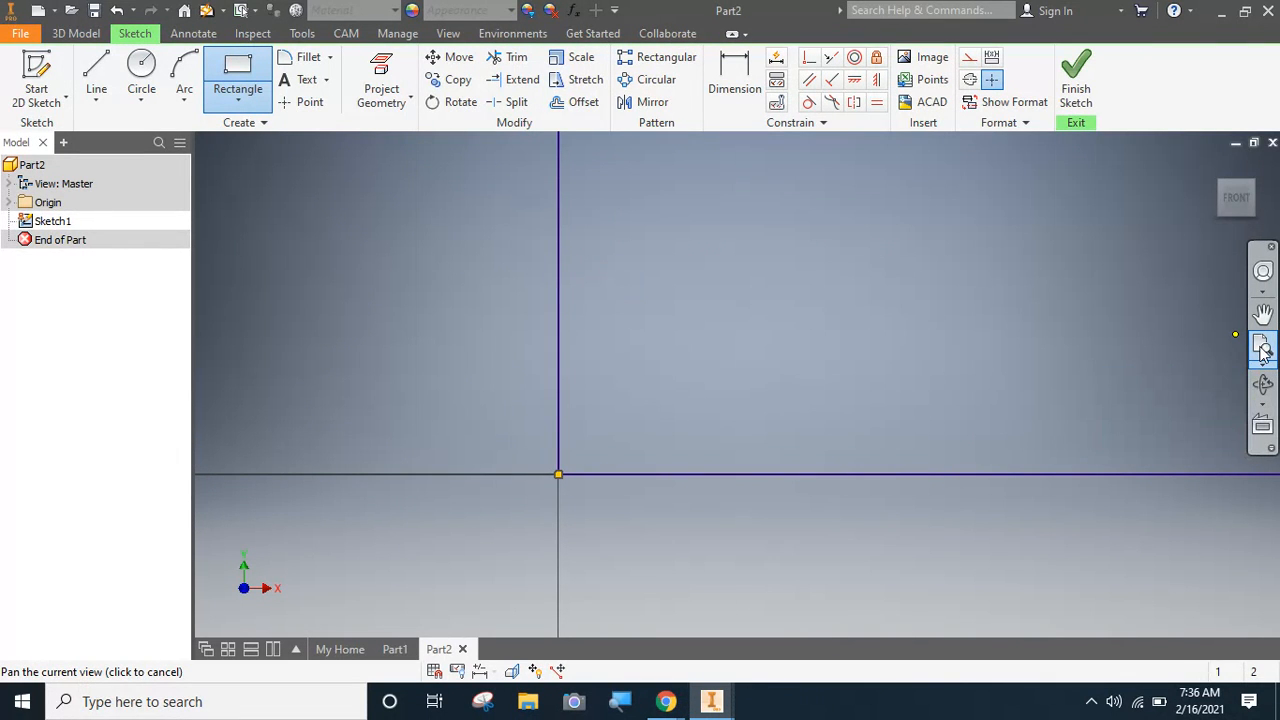
left_click(1261, 348)
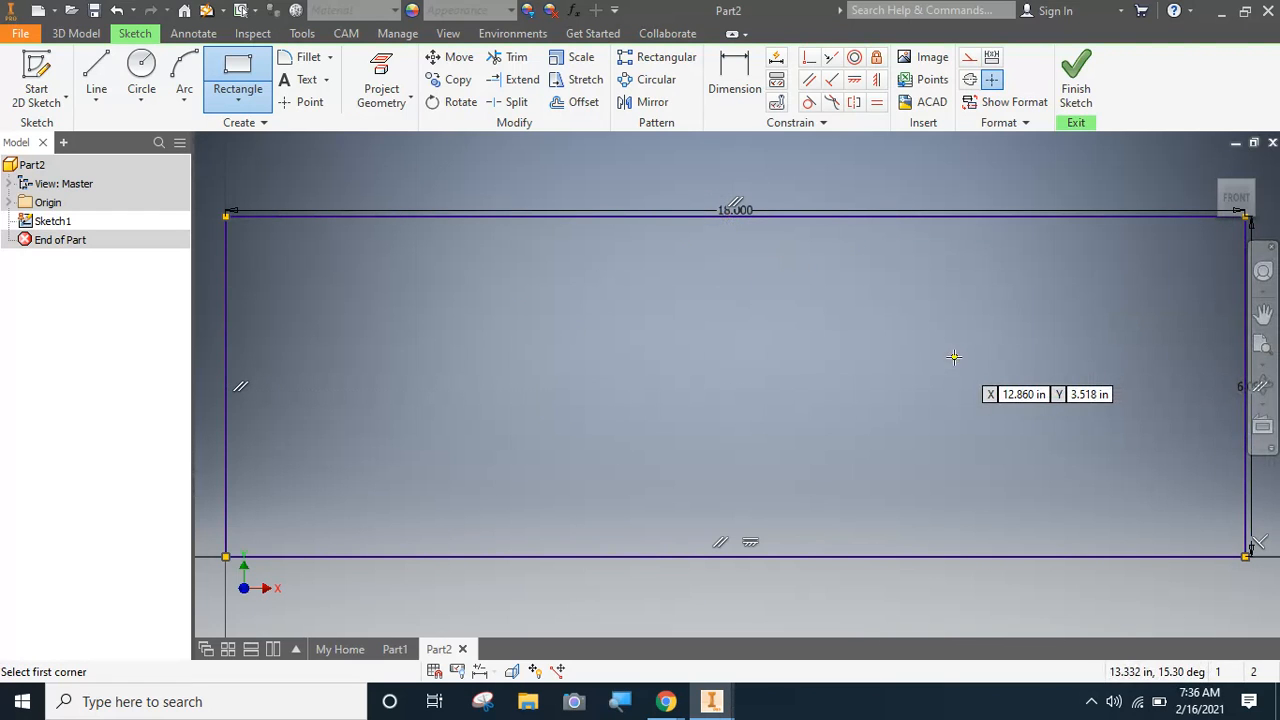
key("Escape")
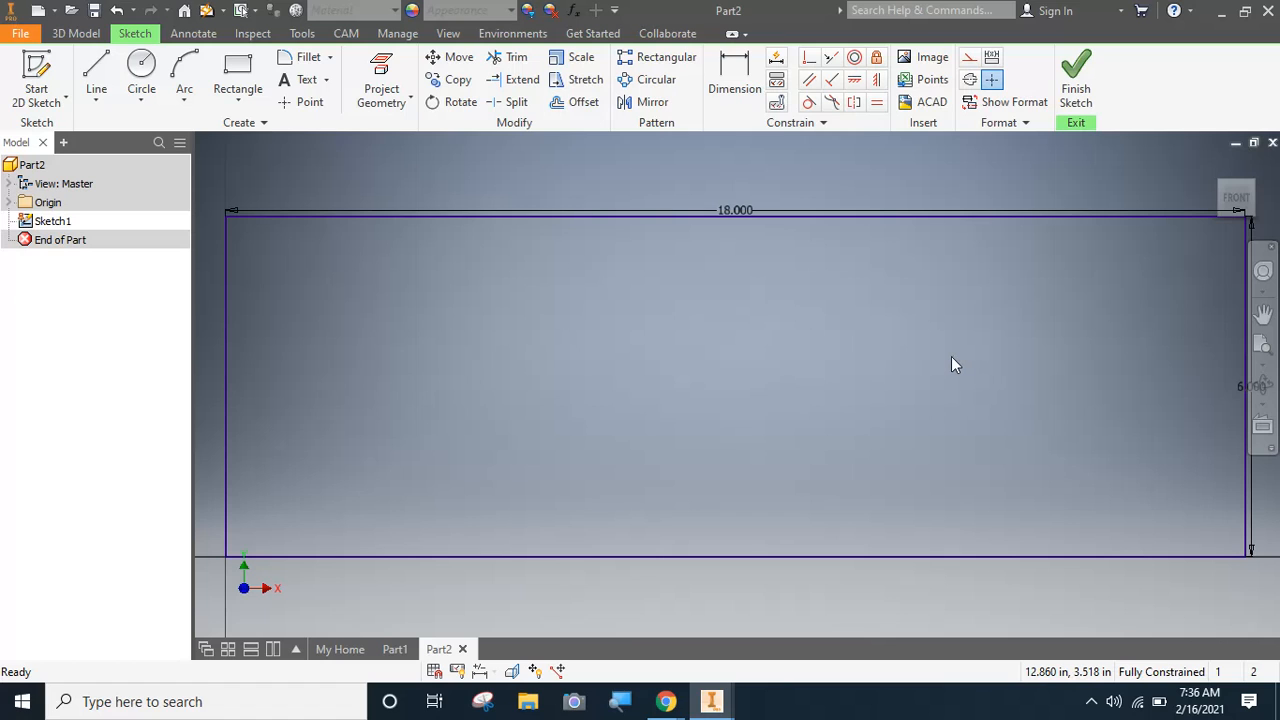
- Re-enter 18 in as the dimension of the rectangle's upper edge
double_click(726, 211)
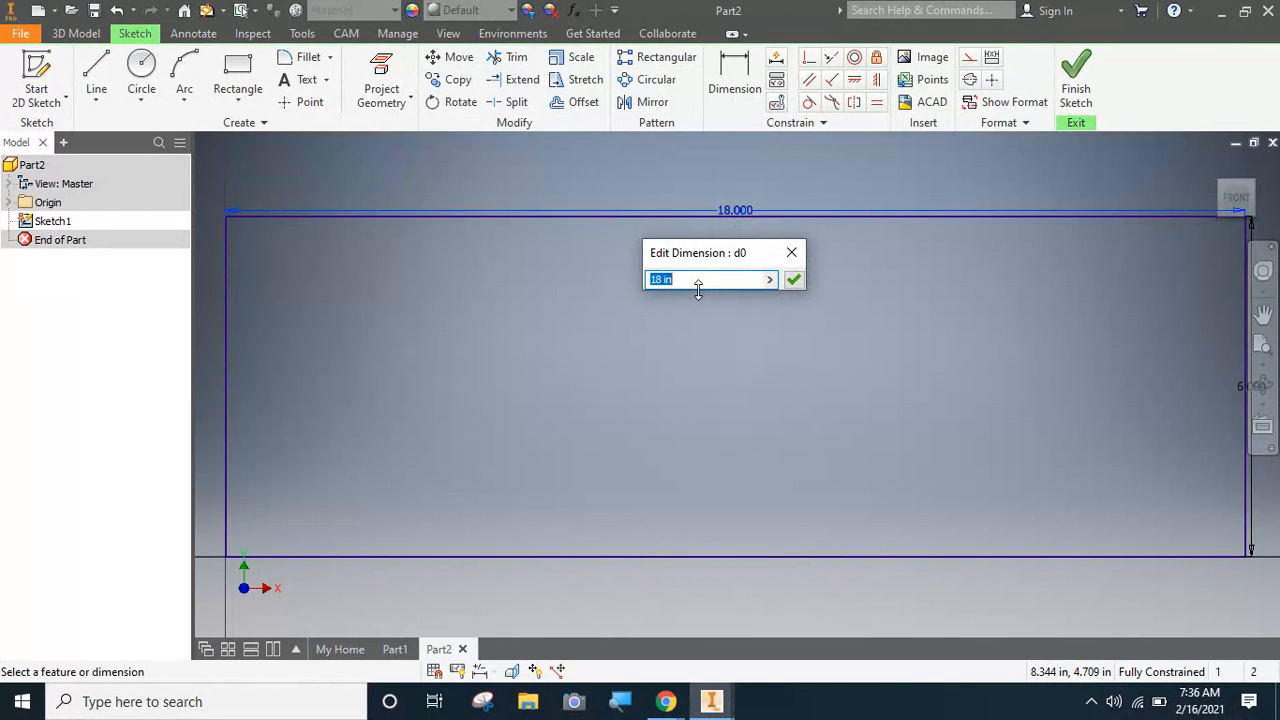
type("18")
left_click(793, 280)
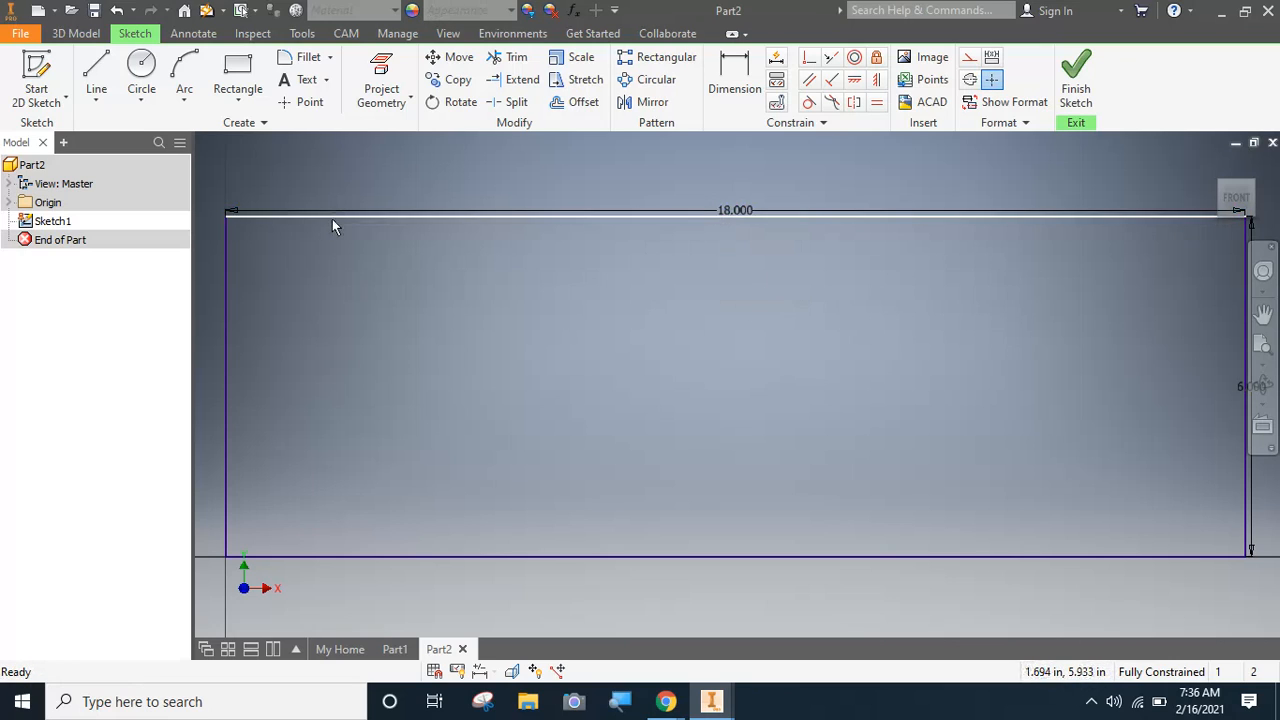
- Try to add another linear dimension to the rectangle's upper edge
left_click(728, 75)
left_click(653, 215)
left_click(663, 315)
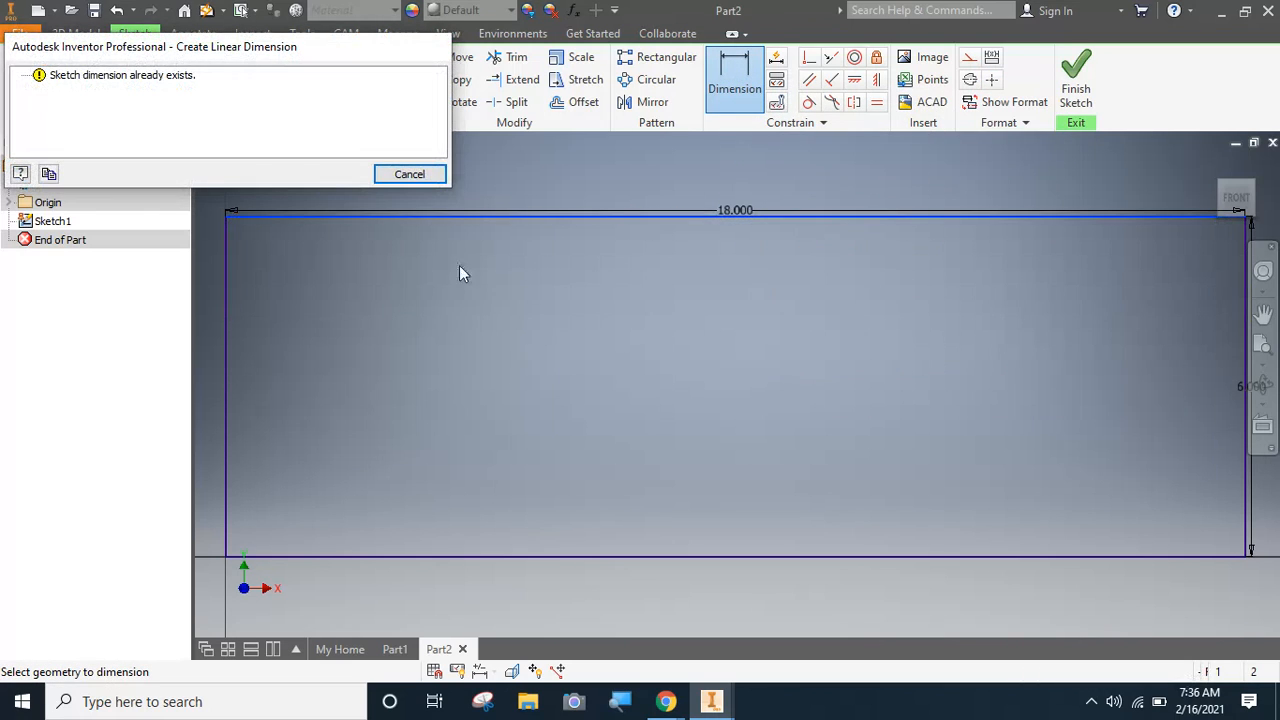
left_click(424, 176)
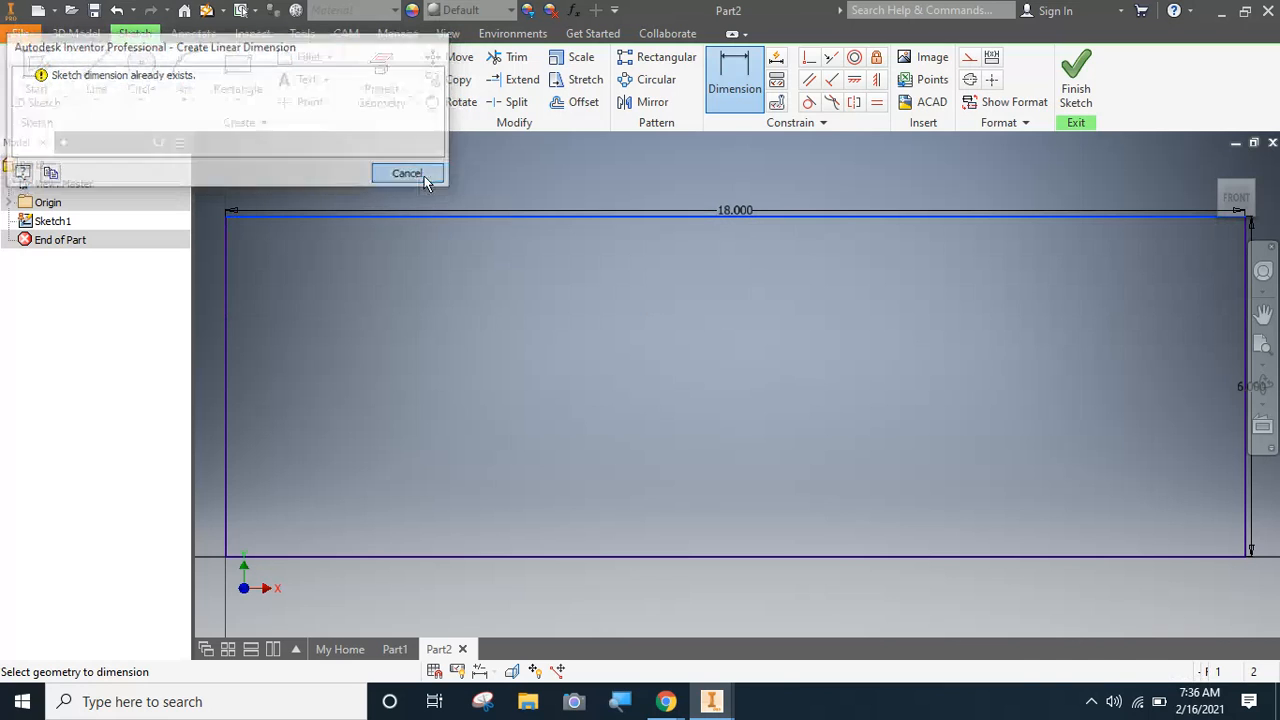
- Finish the sketch and extrude the rectangle 0.75 in into a solid board
left_click(1080, 80)
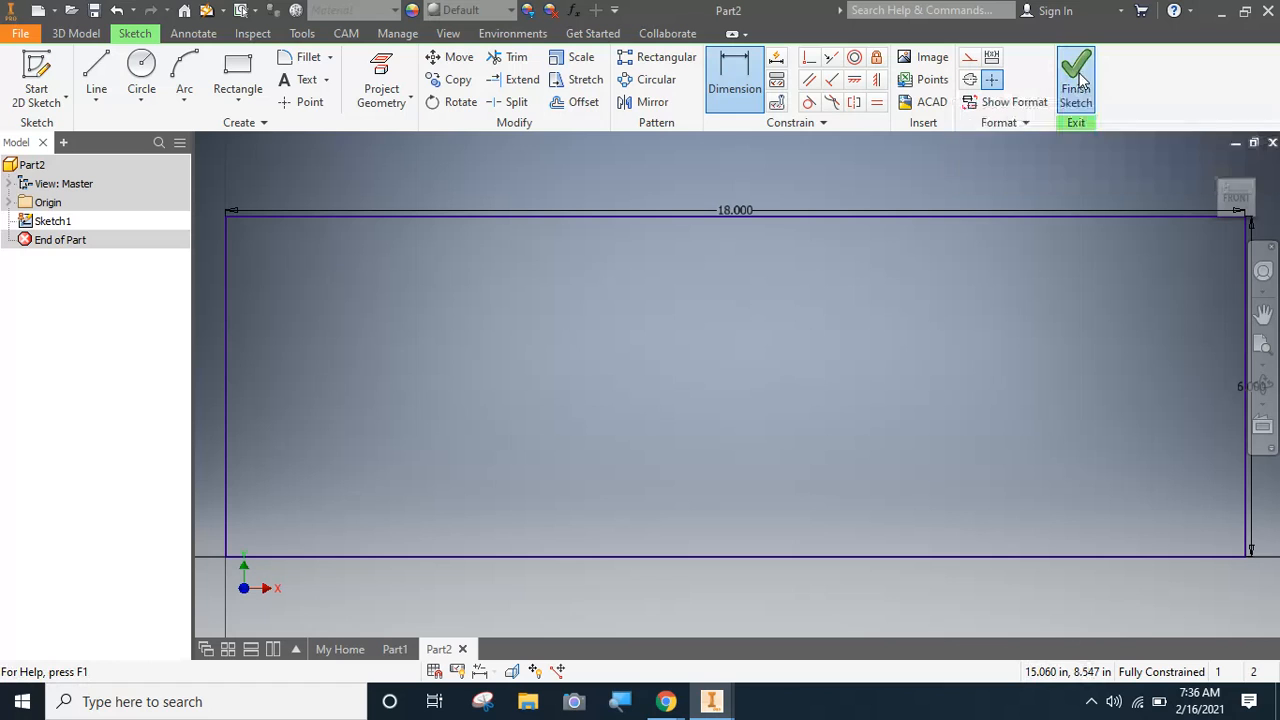
left_click(1262, 346)
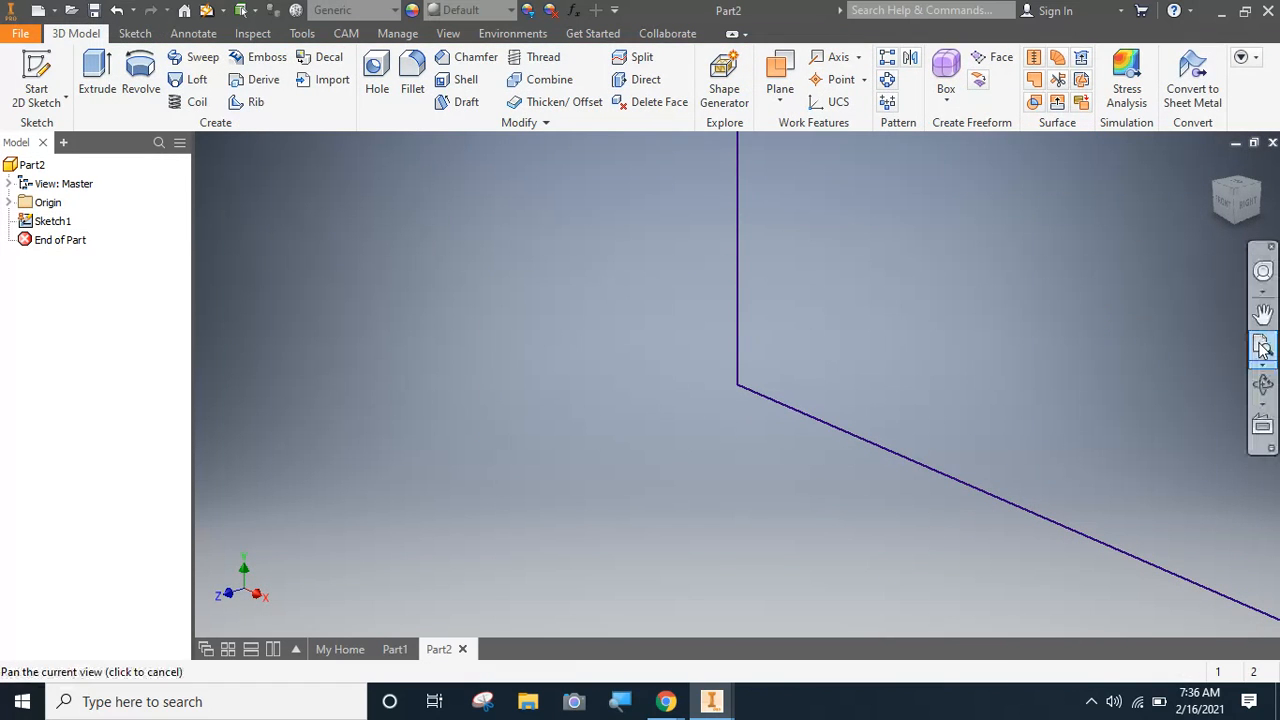
left_click(1262, 348)
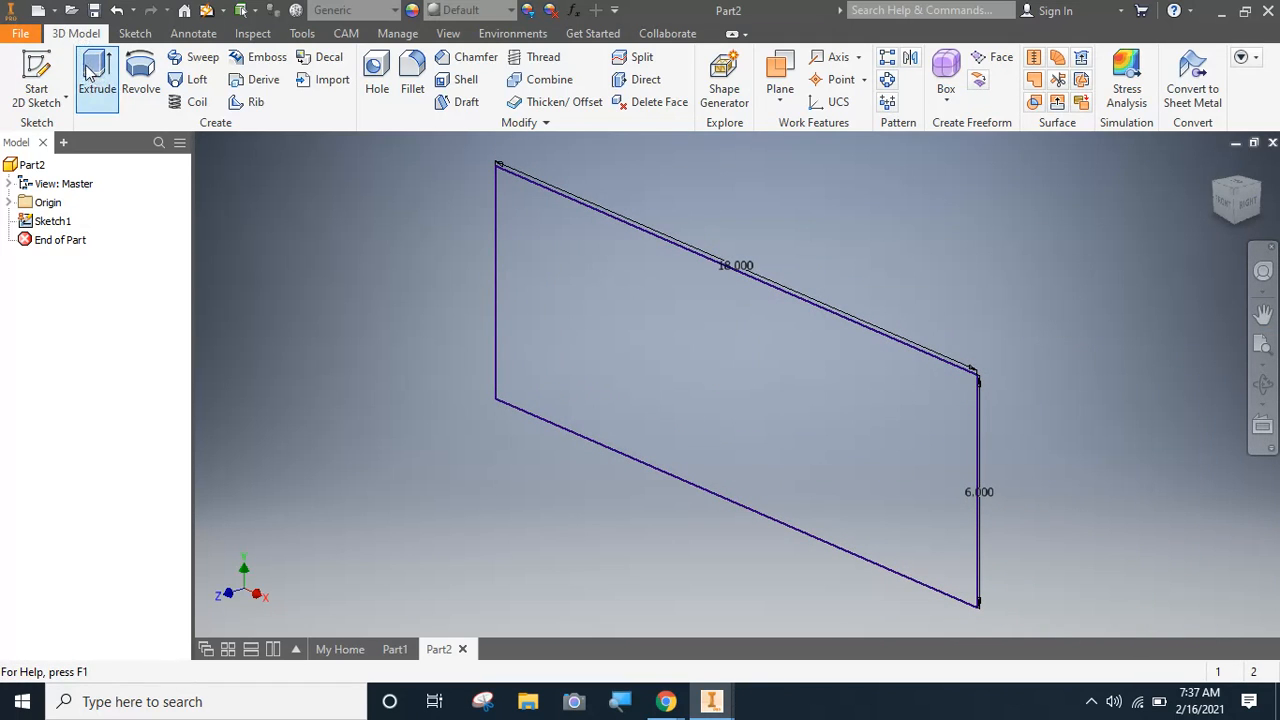
left_click(90, 70)
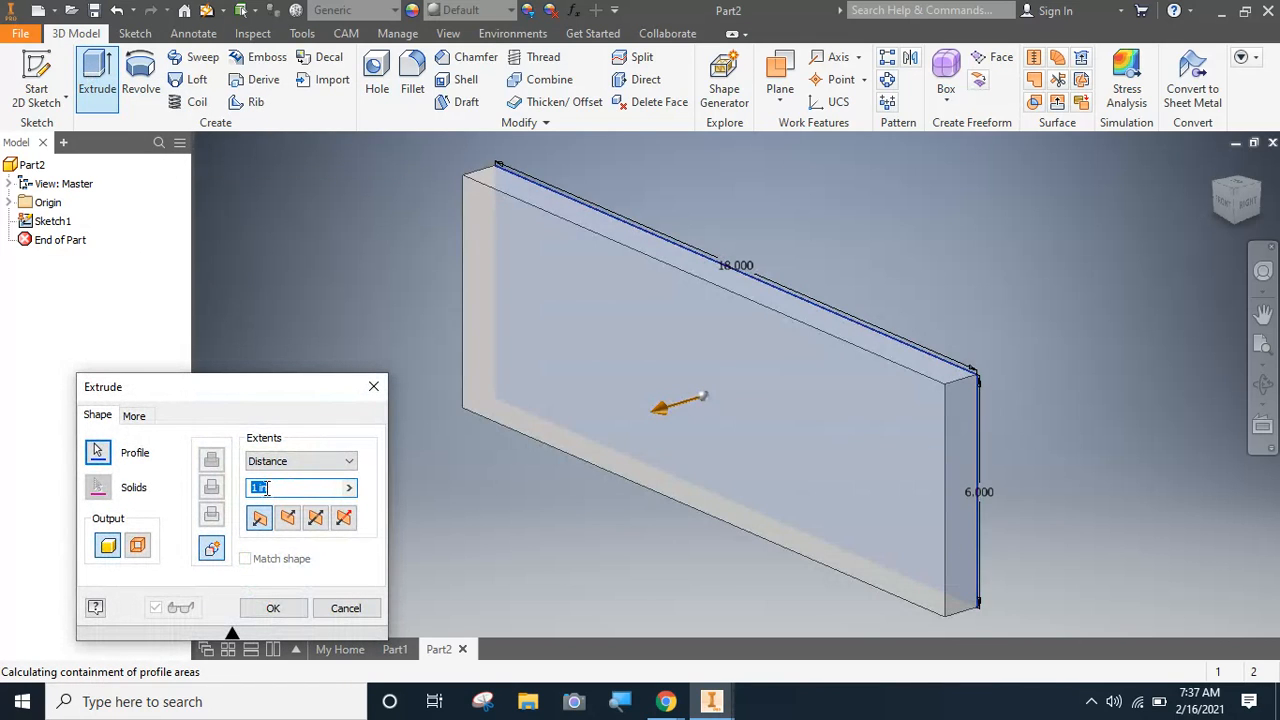
type(".75")
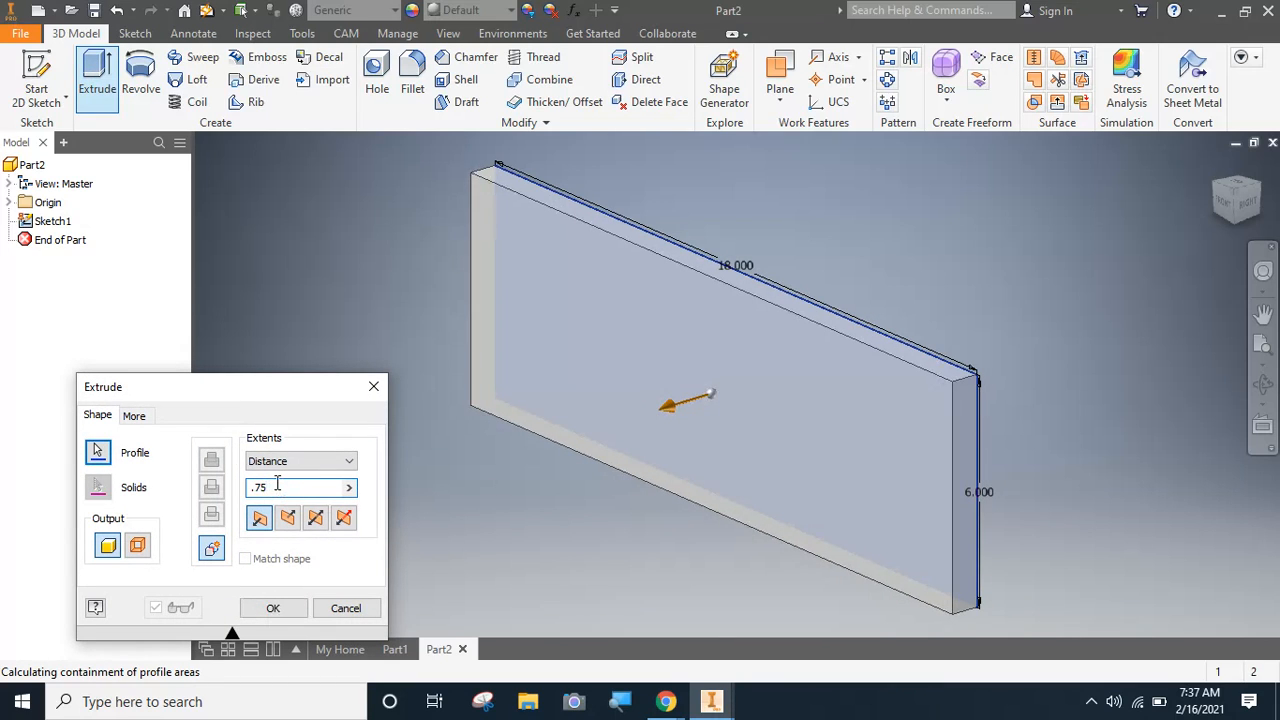
left_click(276, 607)
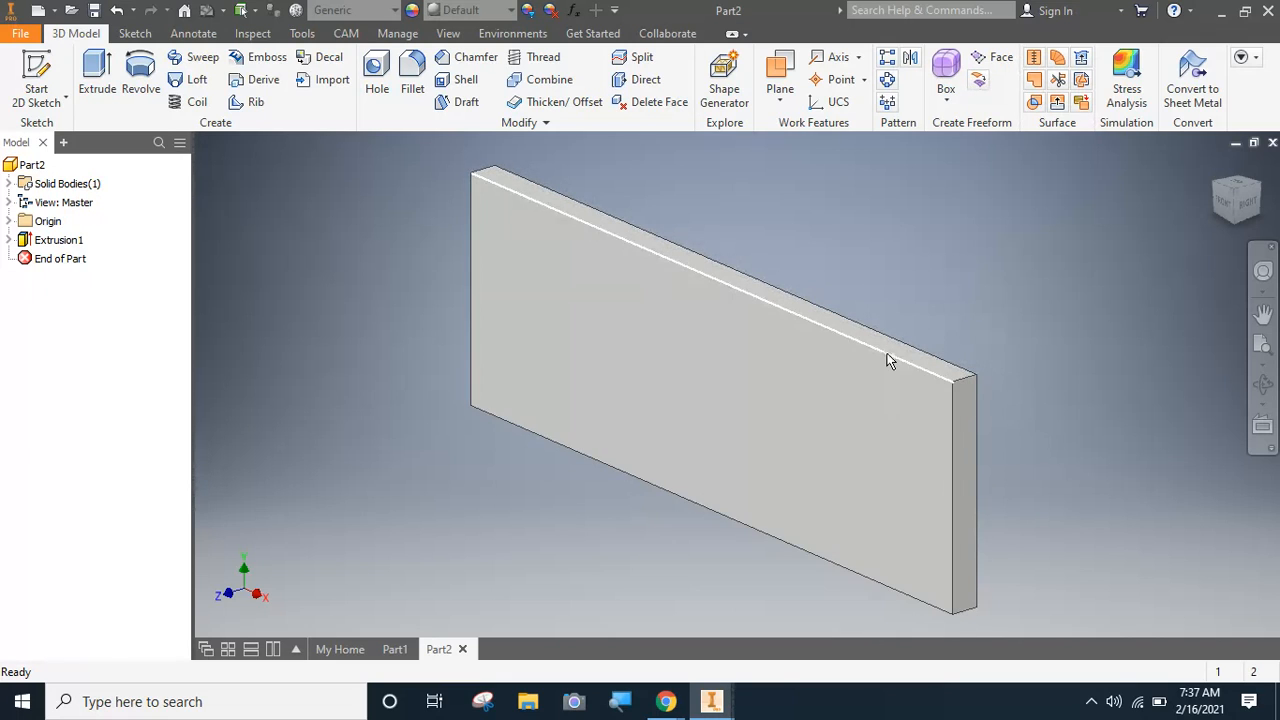
- Start a new 2D sketch on the large front face of the board
left_click(36, 67)
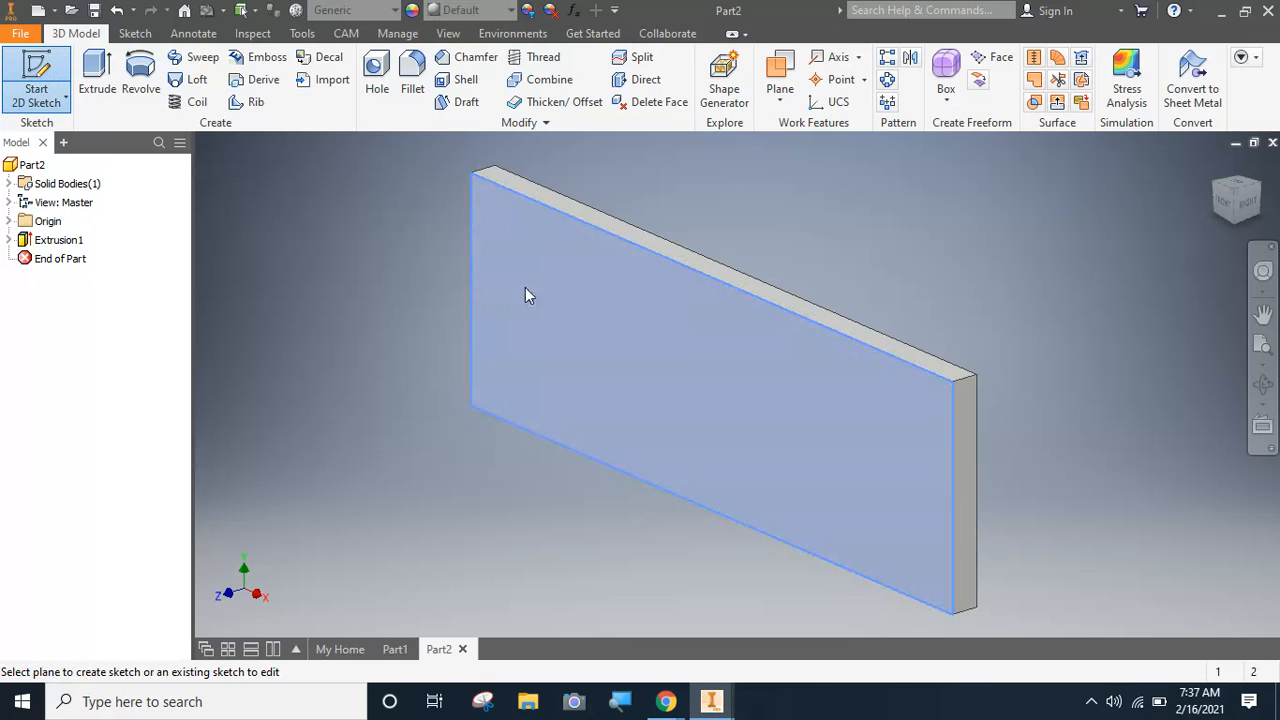
left_click(525, 288)
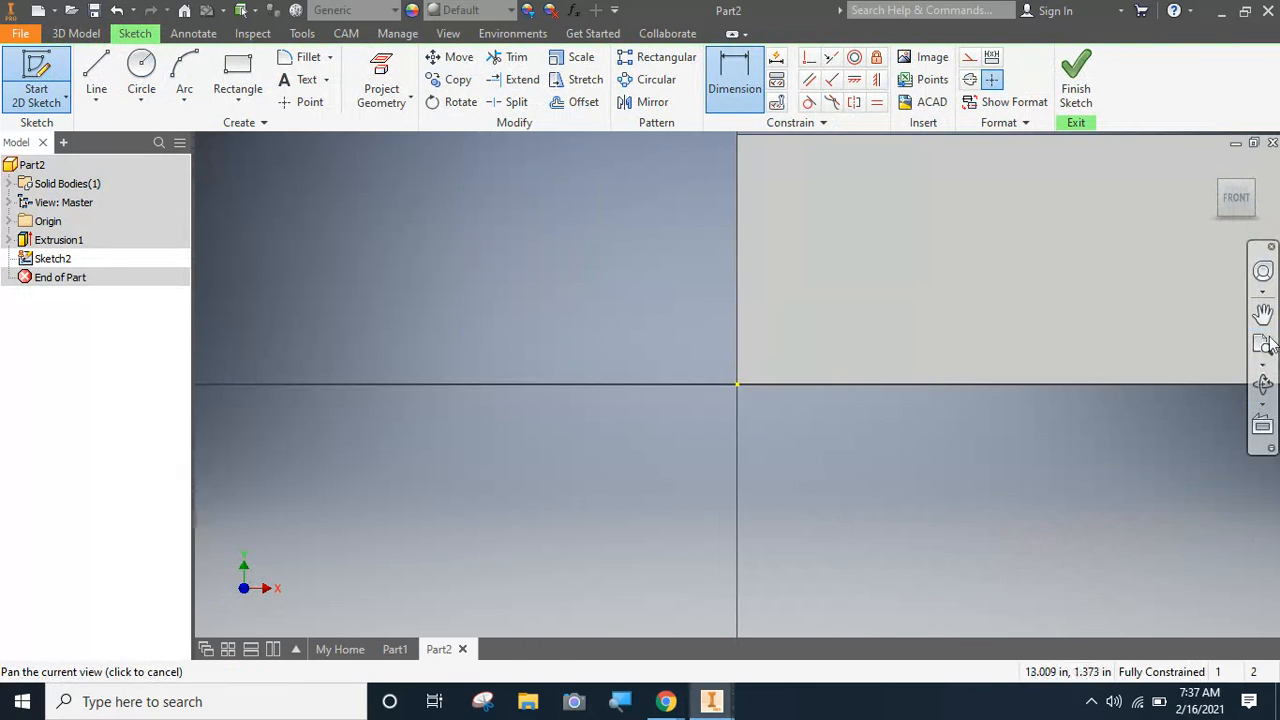
- Draw a rectangle on the front face, inset about 0.9 in from the board's edges
left_click(1262, 348)
left_click(1261, 350)
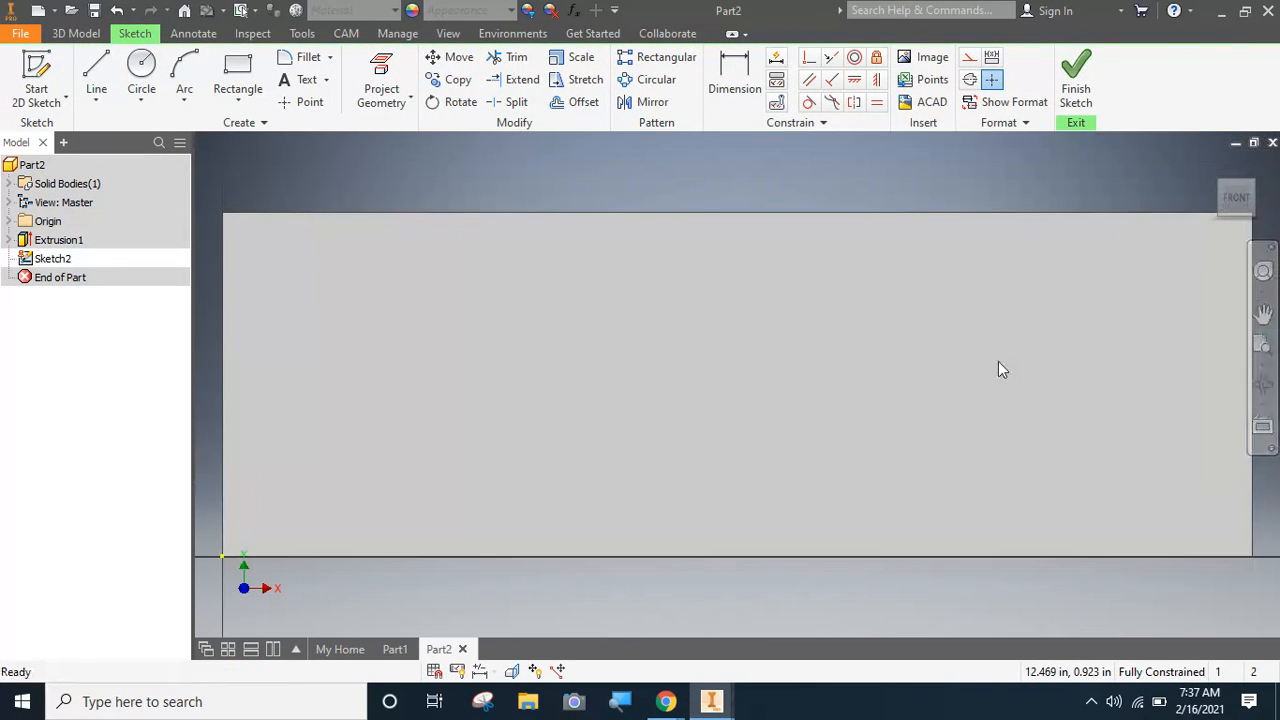
left_click(237, 72)
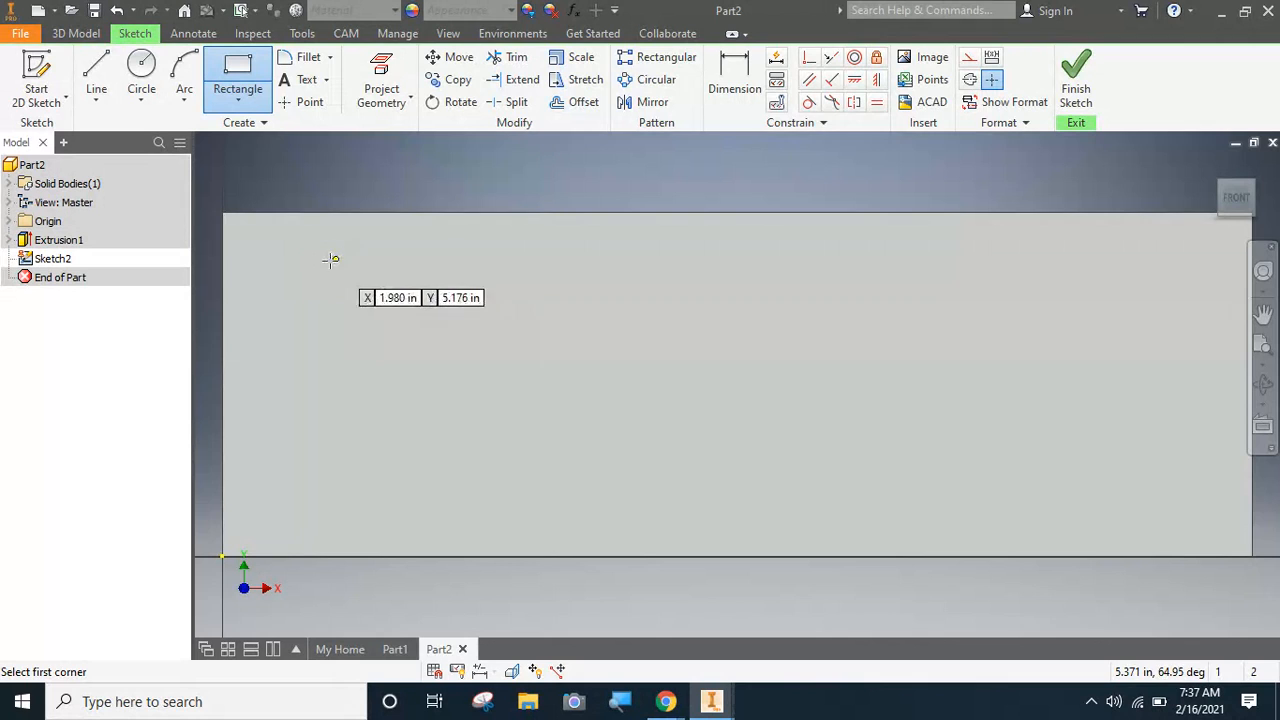
left_click(275, 263)
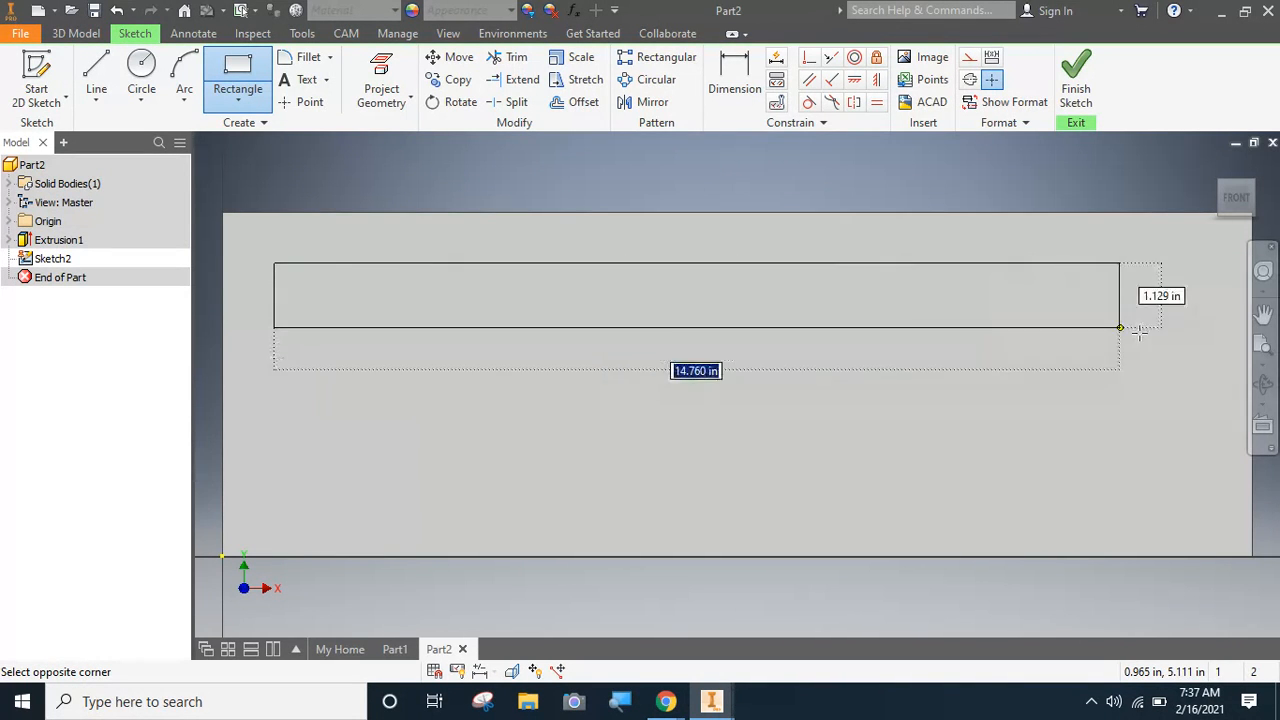
left_click(1198, 506)
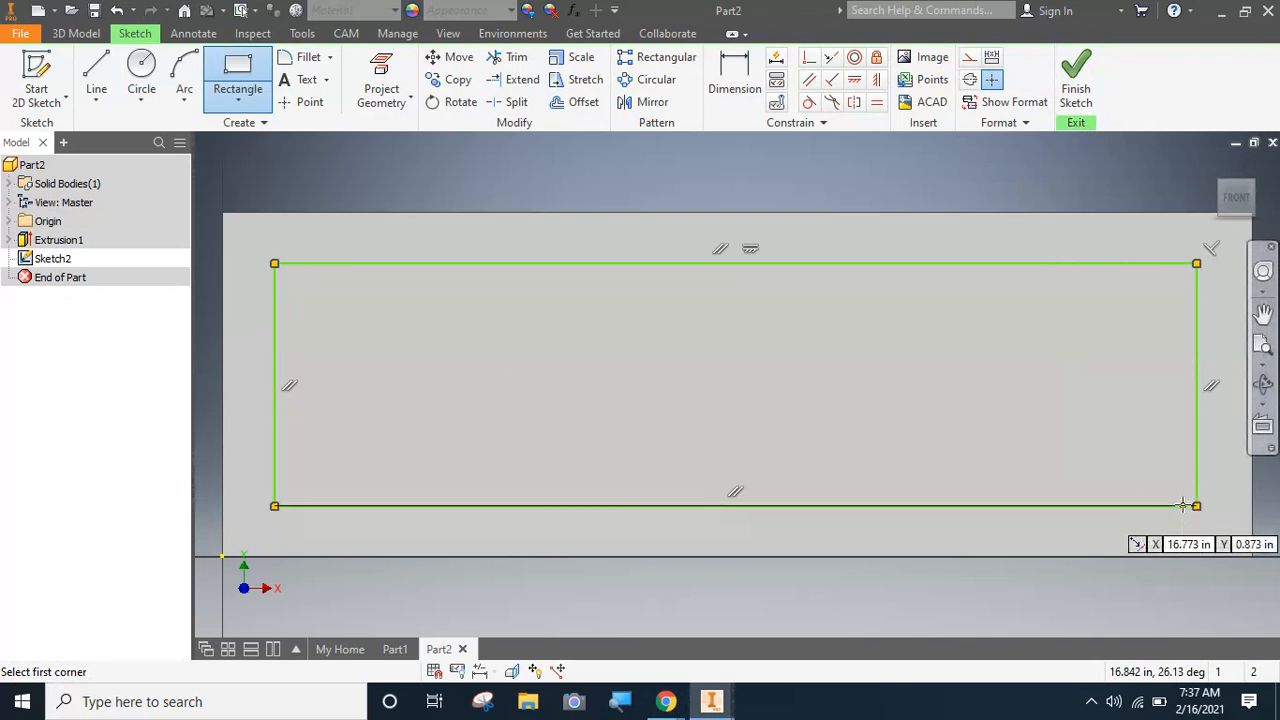
- Finish the sketch and cut the inset rectangle 0.75 in through the board to leave an open frame
left_click(1076, 88)
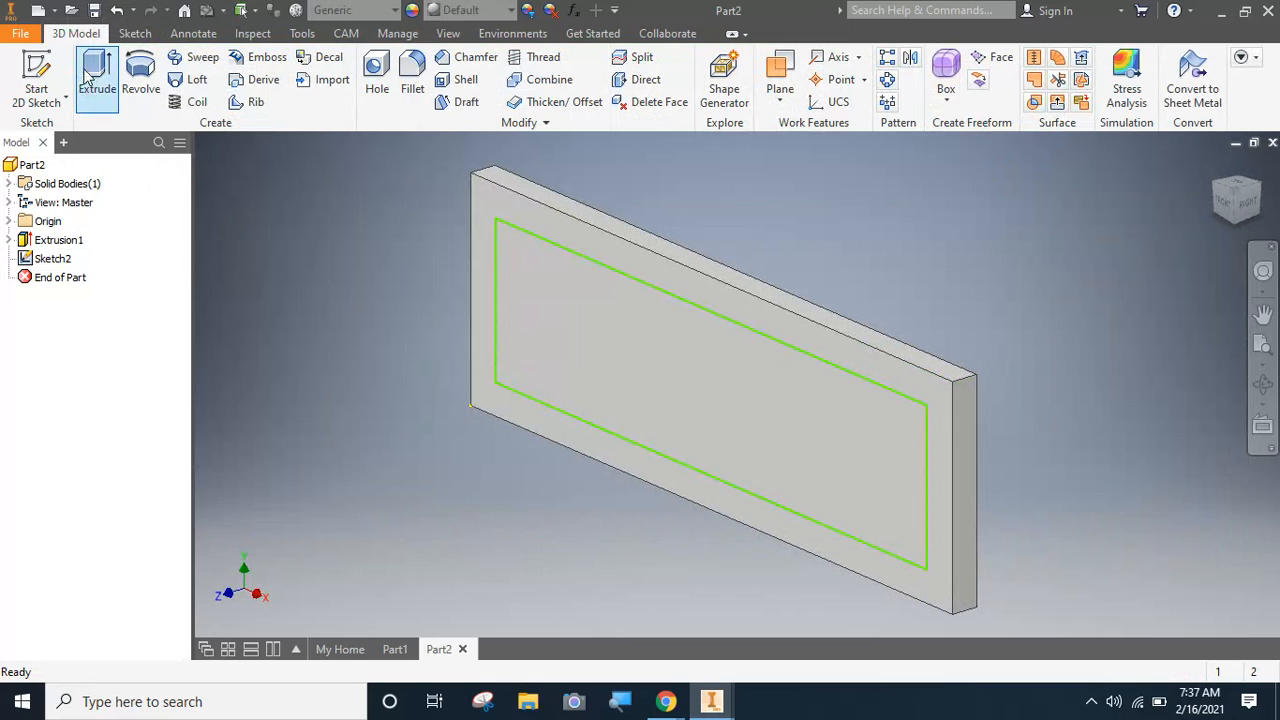
left_click(97, 72)
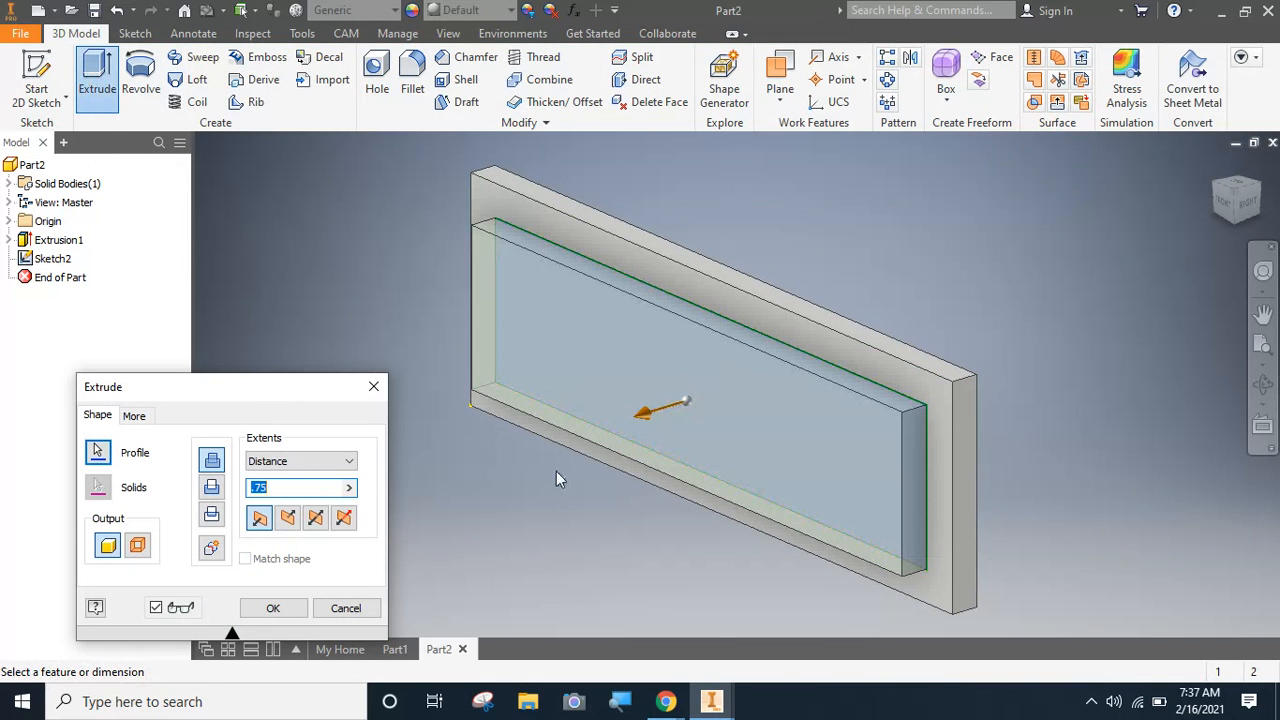
left_click(288, 517)
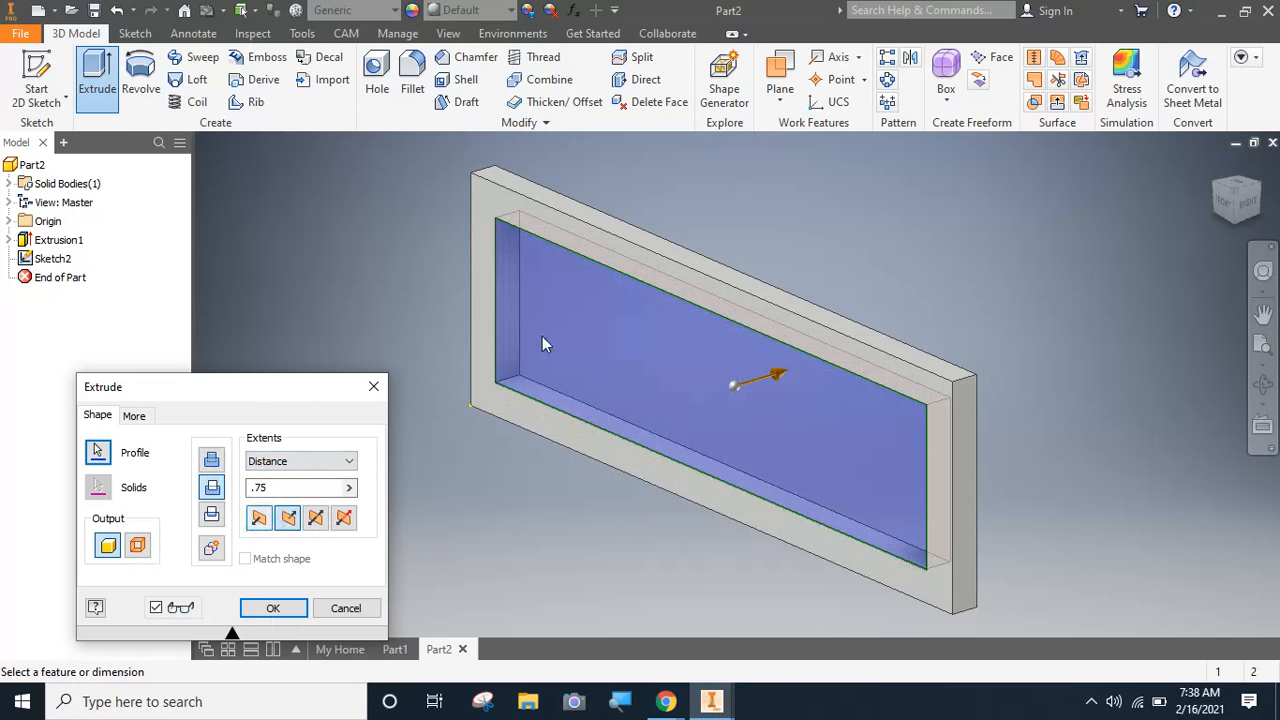
left_click(273, 609)
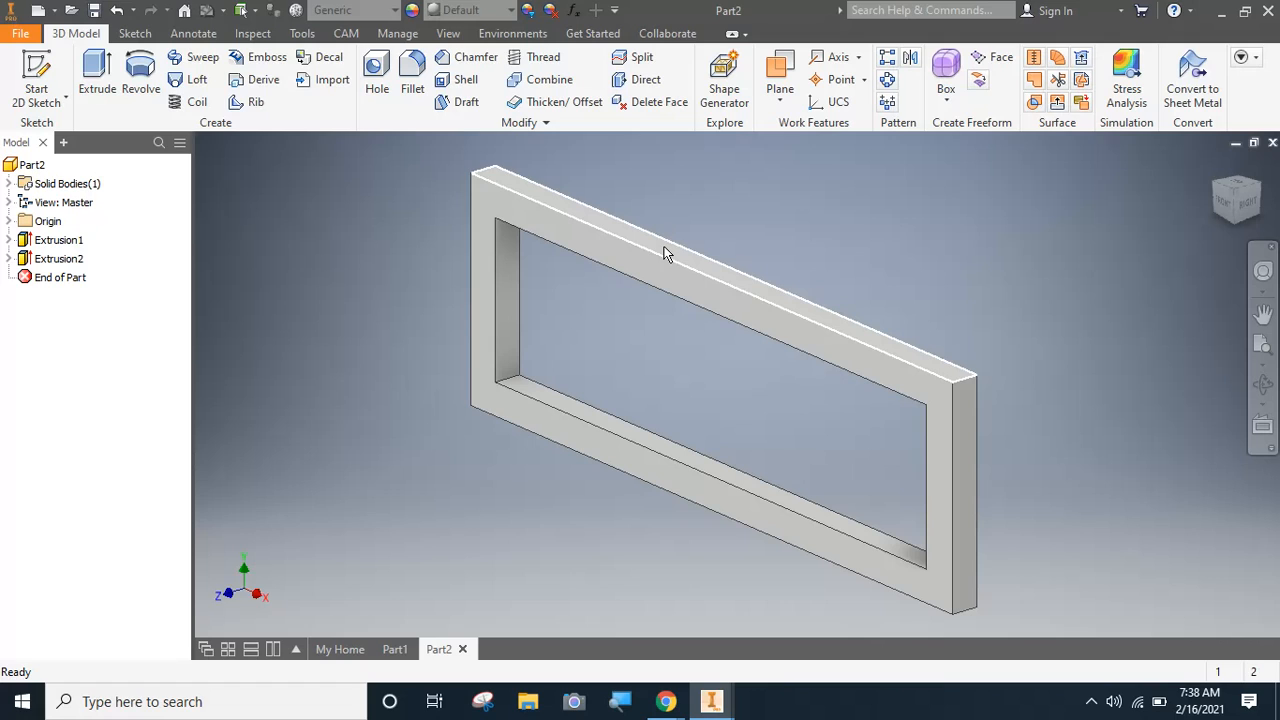
- Start a sketch on the frame's front face and draw a shallow three-point arc above it, joining its two upper corners
mouse_move(686, 280)
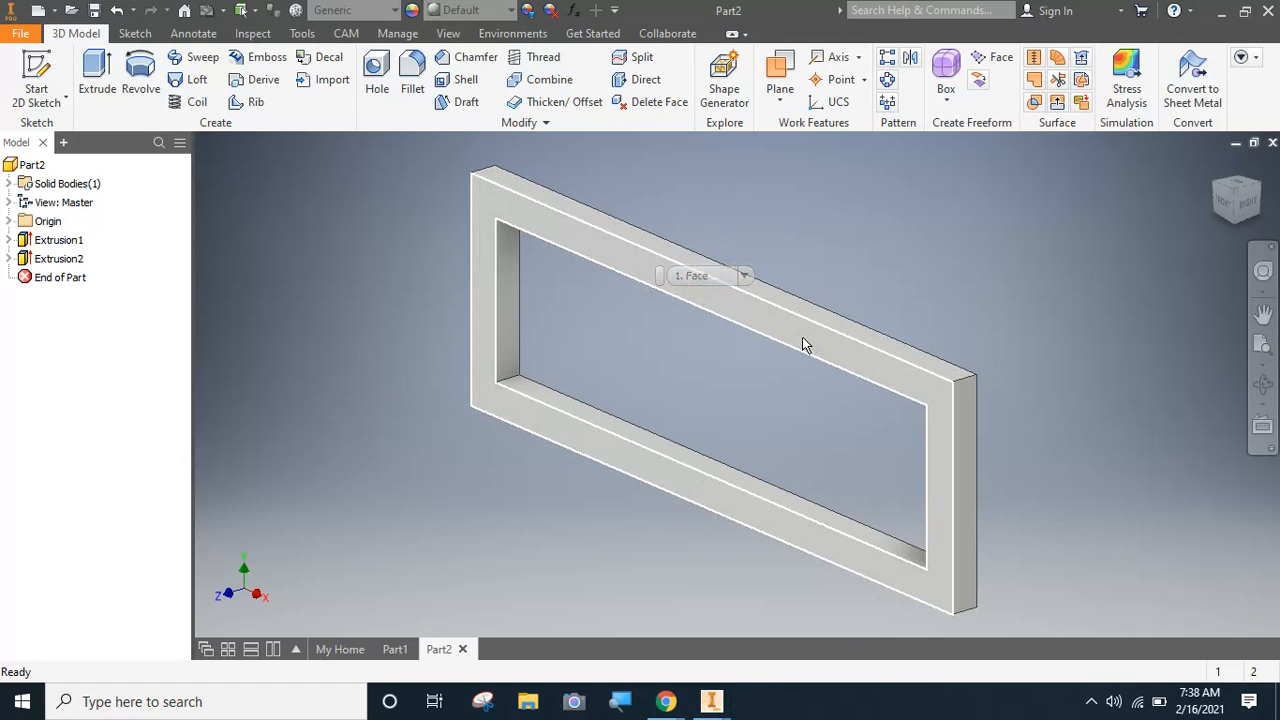
left_click(36, 76)
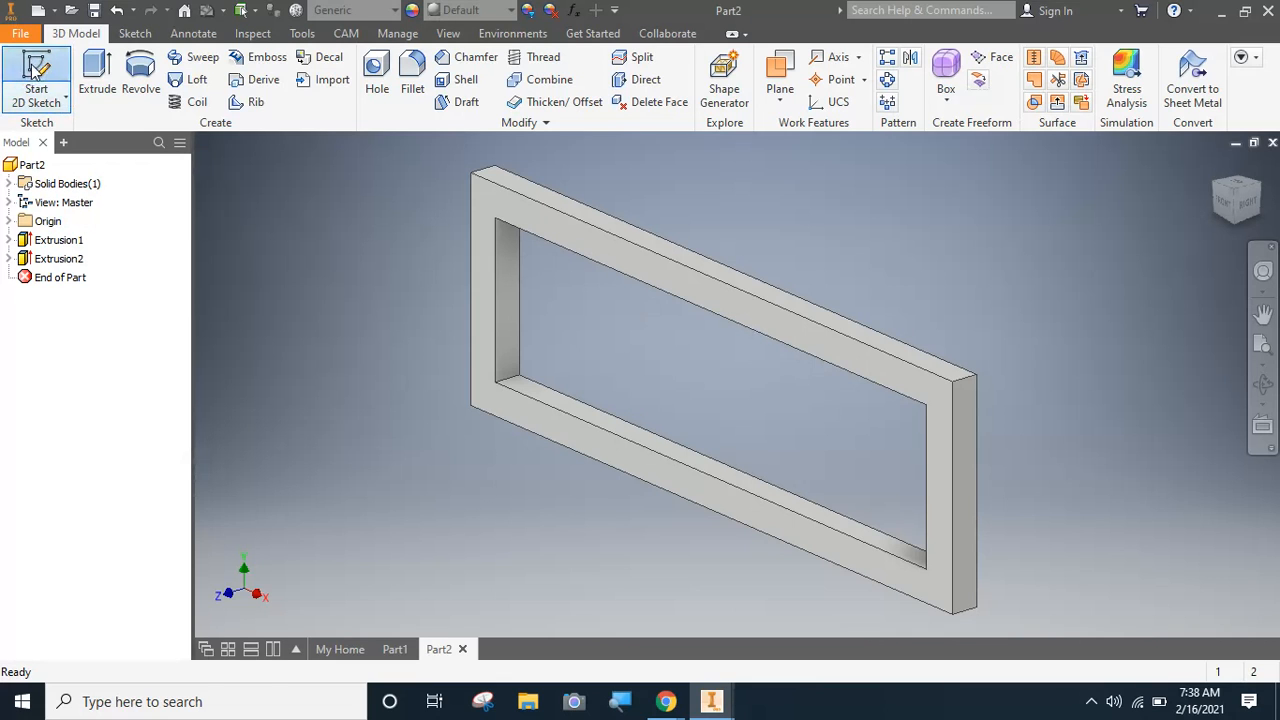
left_click(660, 273)
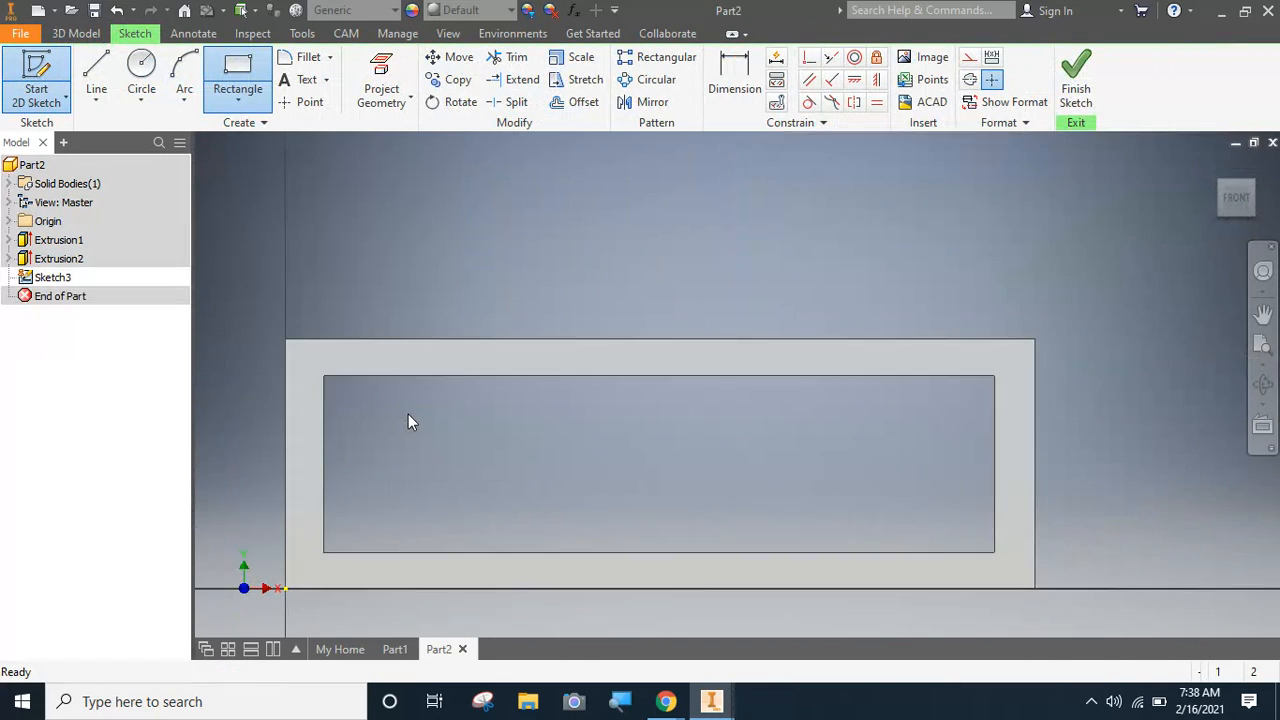
left_click(191, 70)
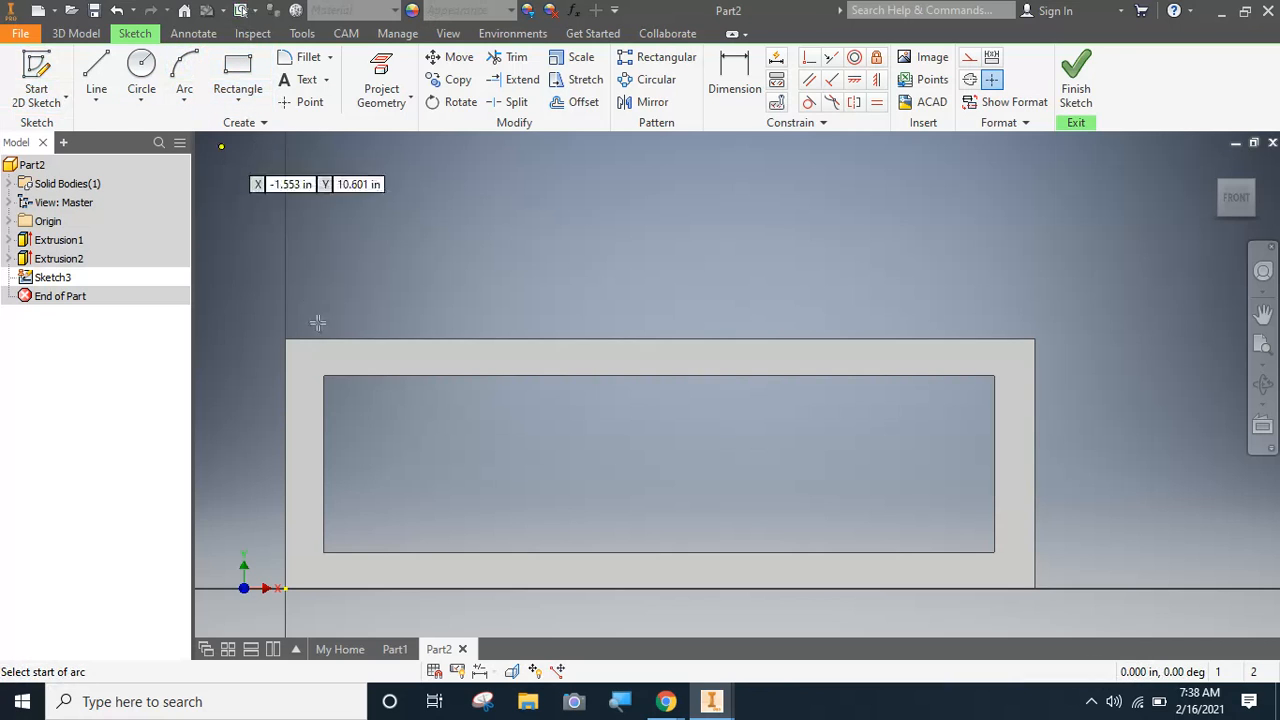
left_click(284, 339)
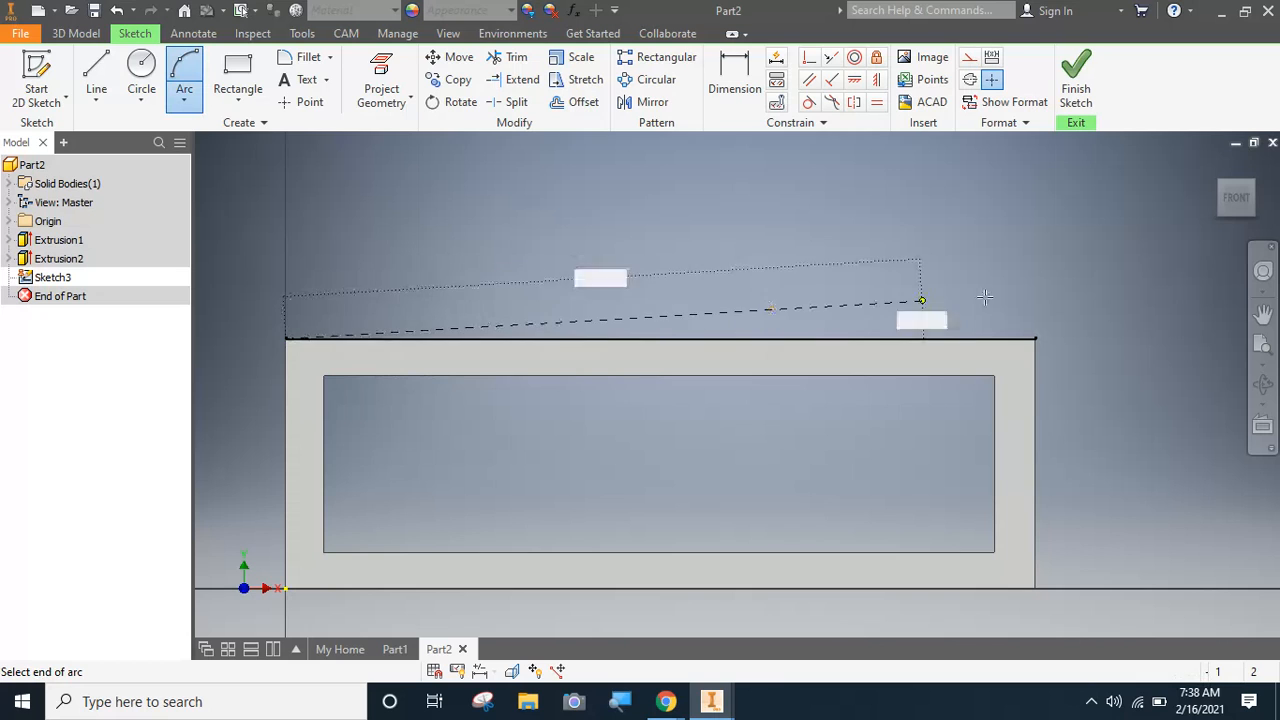
left_click(1036, 339)
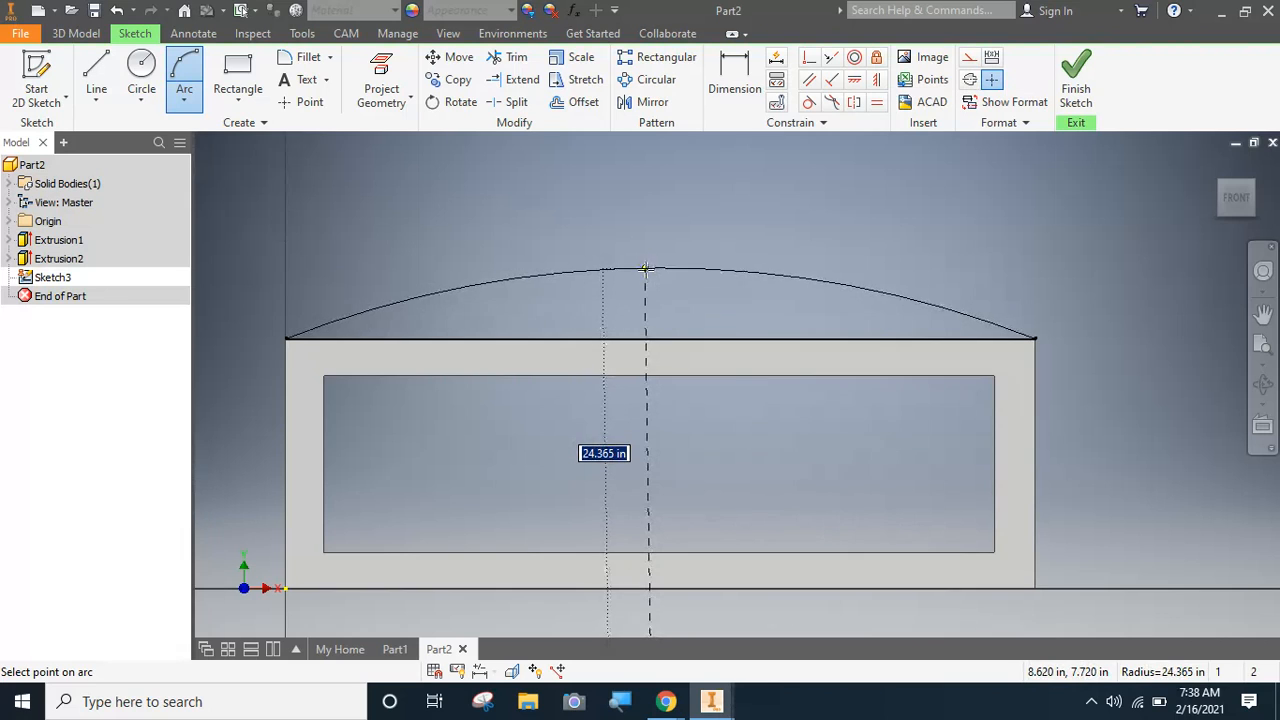
left_click(648, 273)
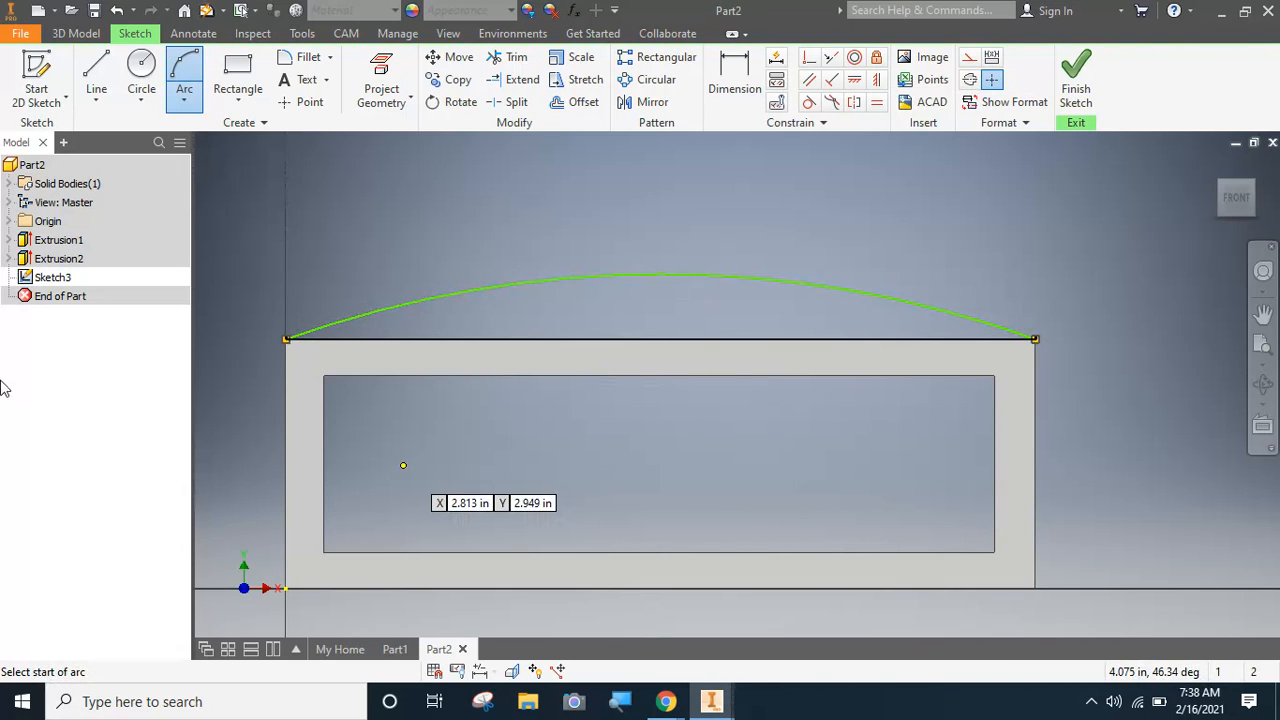
- Close the arc with a line along the frame's upper edge between the two arc endpoints
left_click(96, 75)
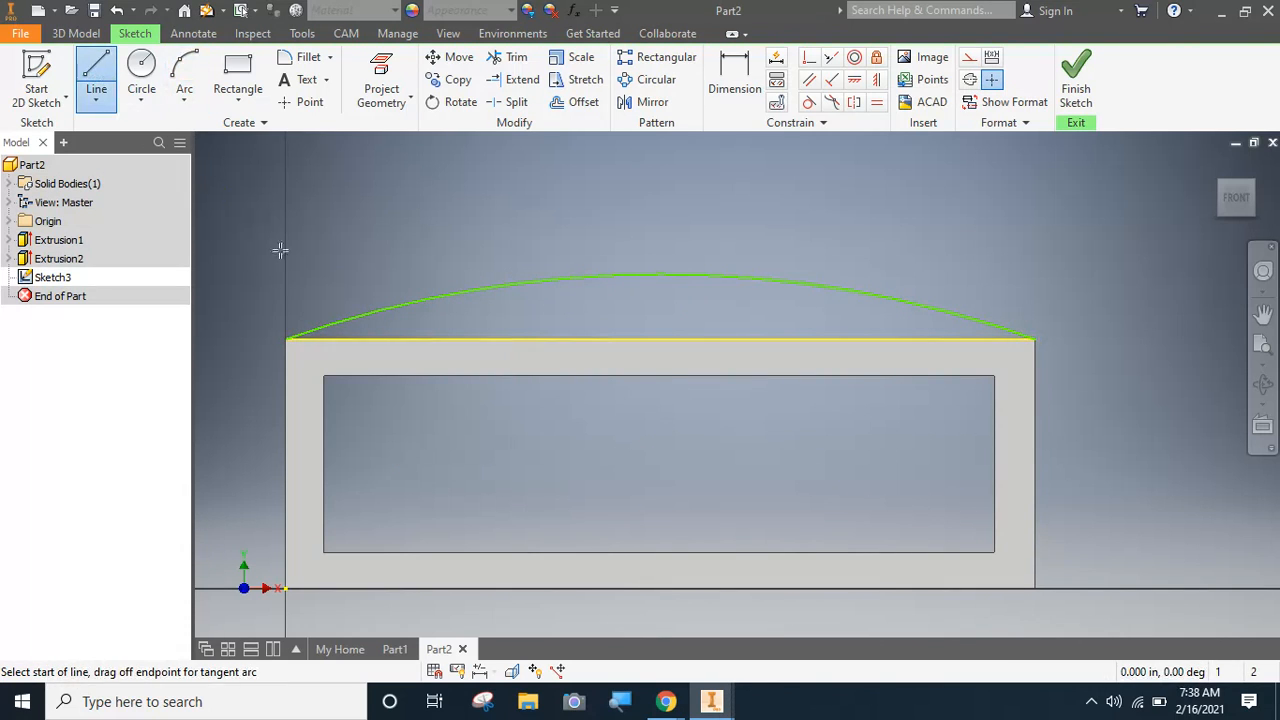
left_click(287, 337)
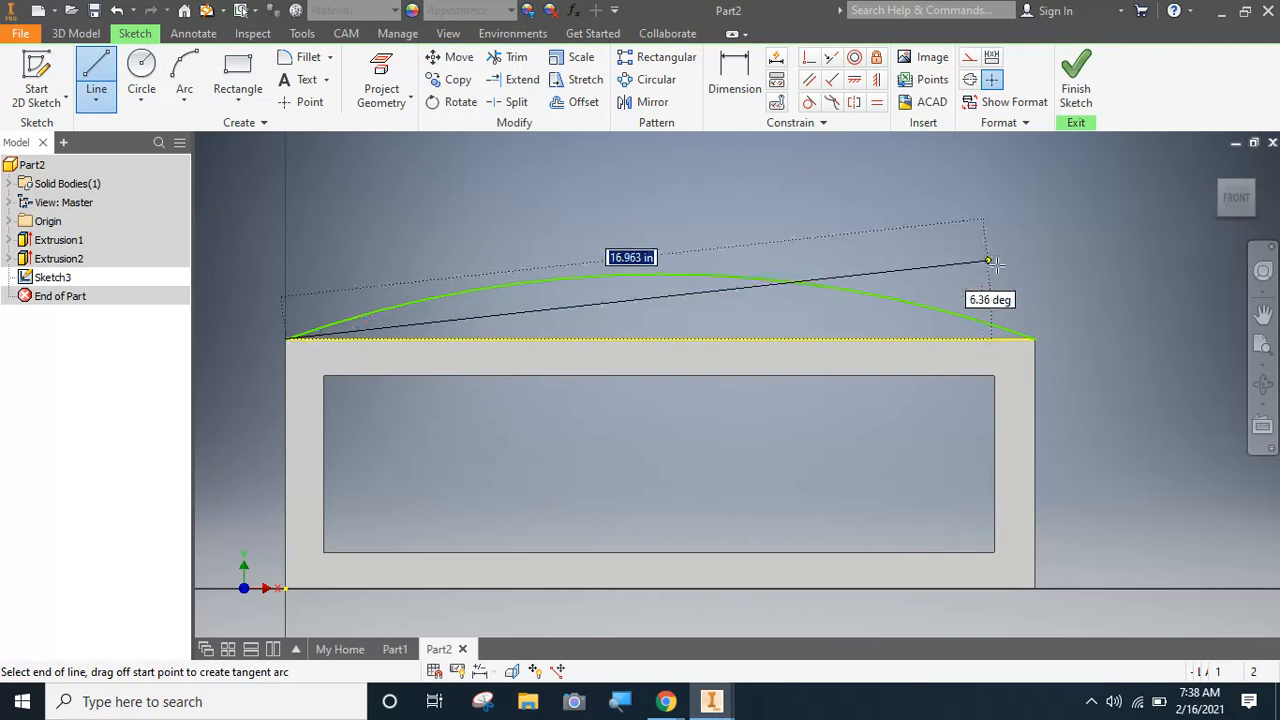
left_click(1033, 337)
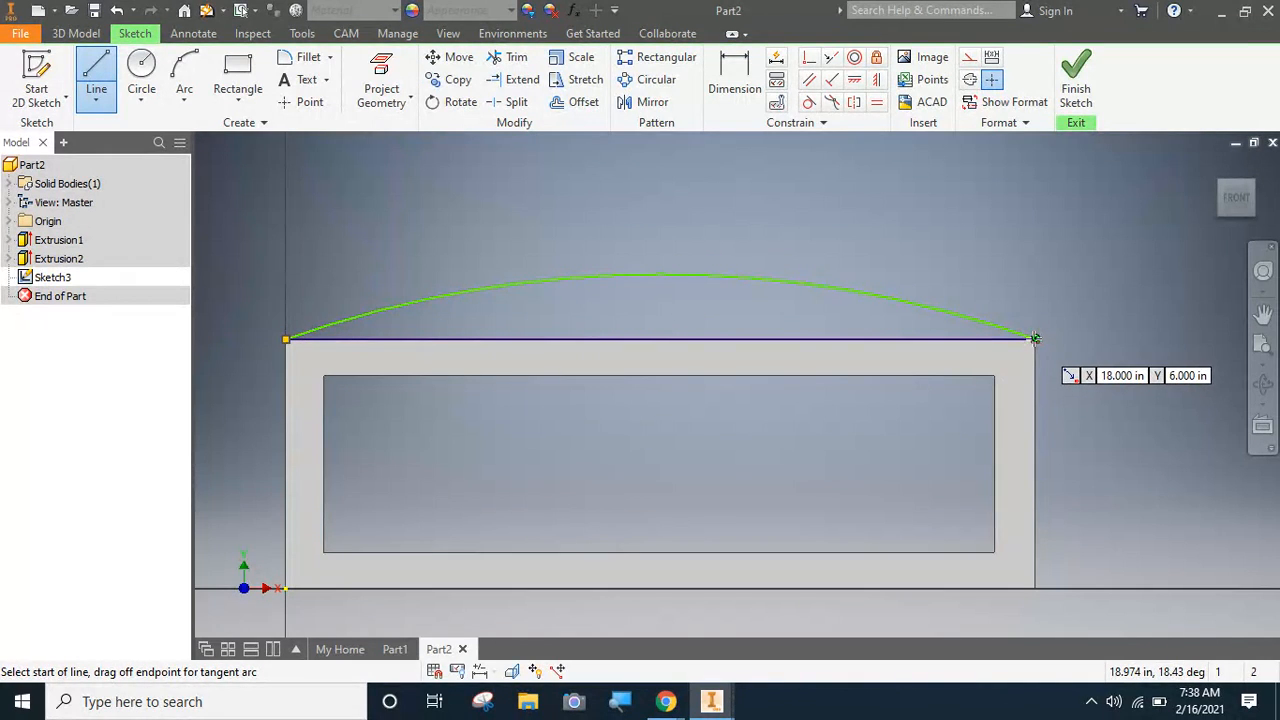
- Finish the sketch and extrude the arched profile 0.75 in backward, joined to the frame
left_click(1075, 90)
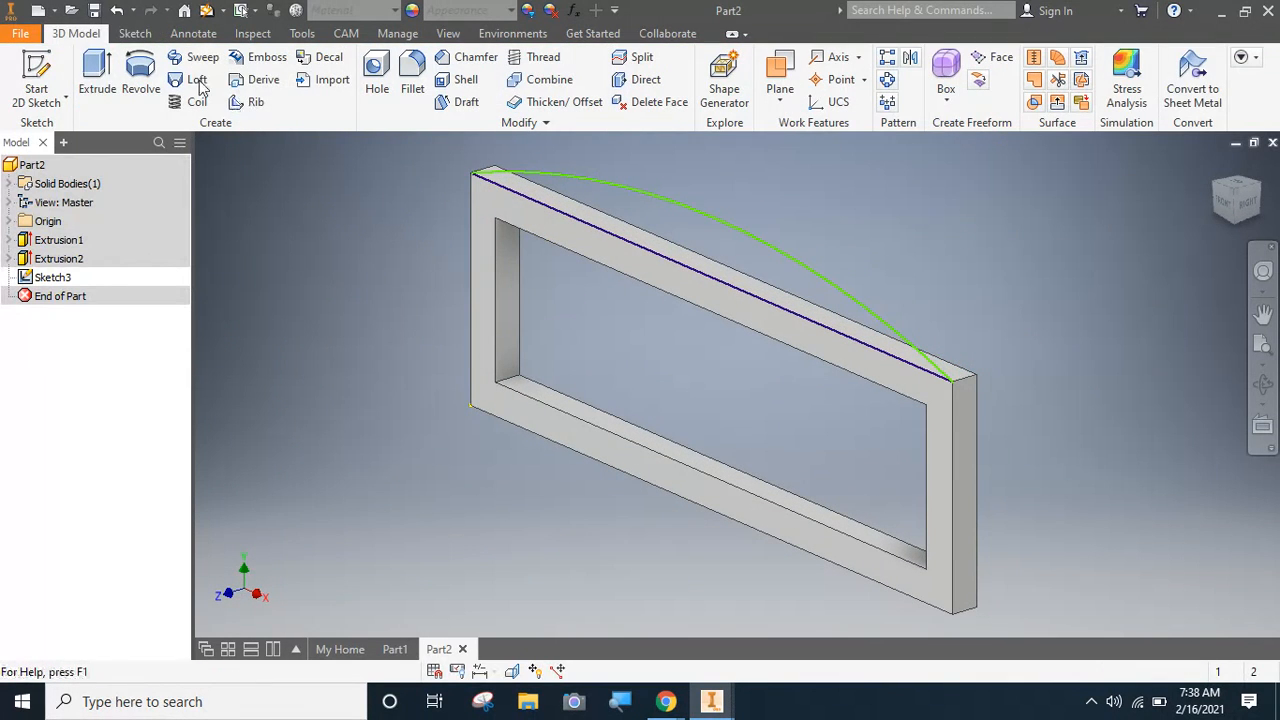
left_click(97, 75)
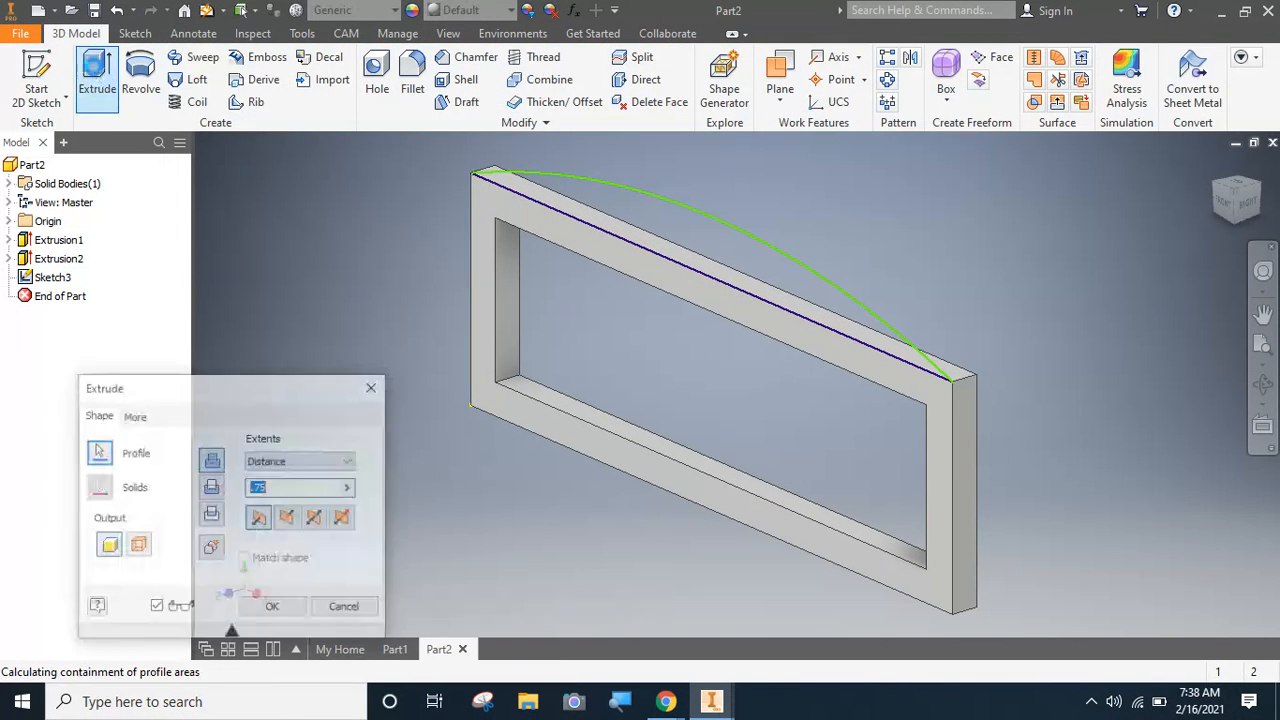
left_click(287, 520)
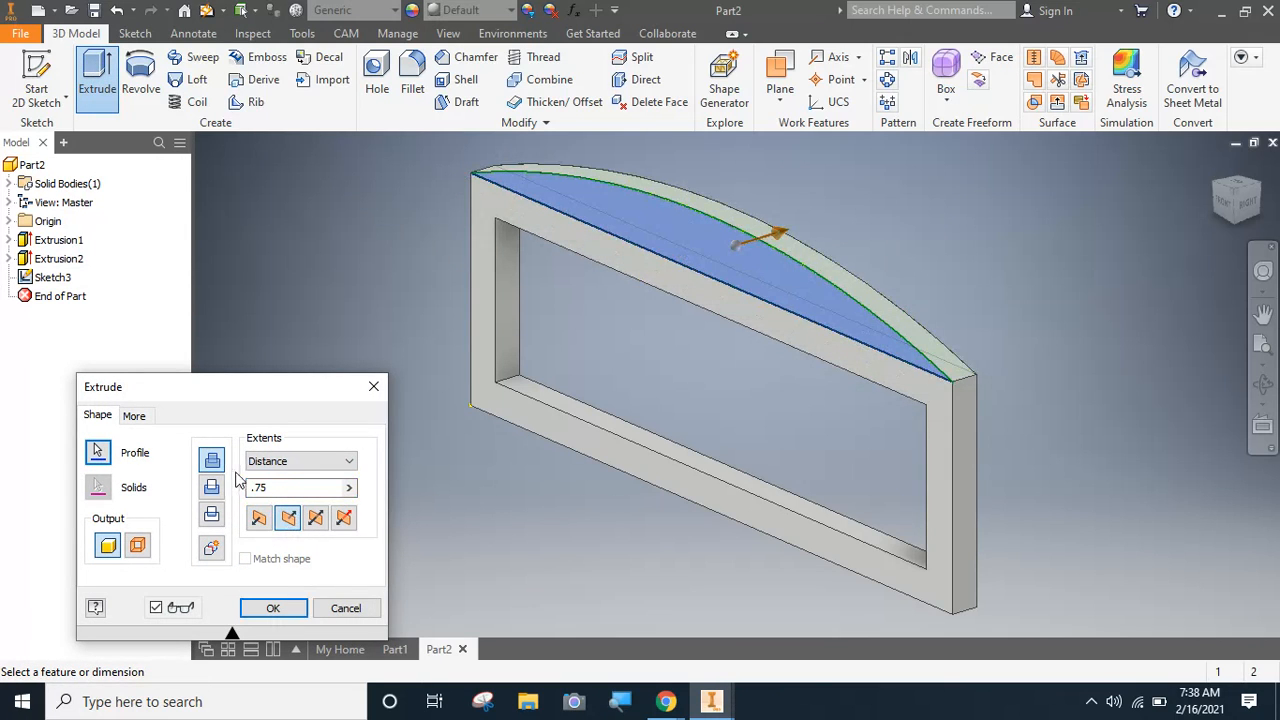
left_click(286, 611)
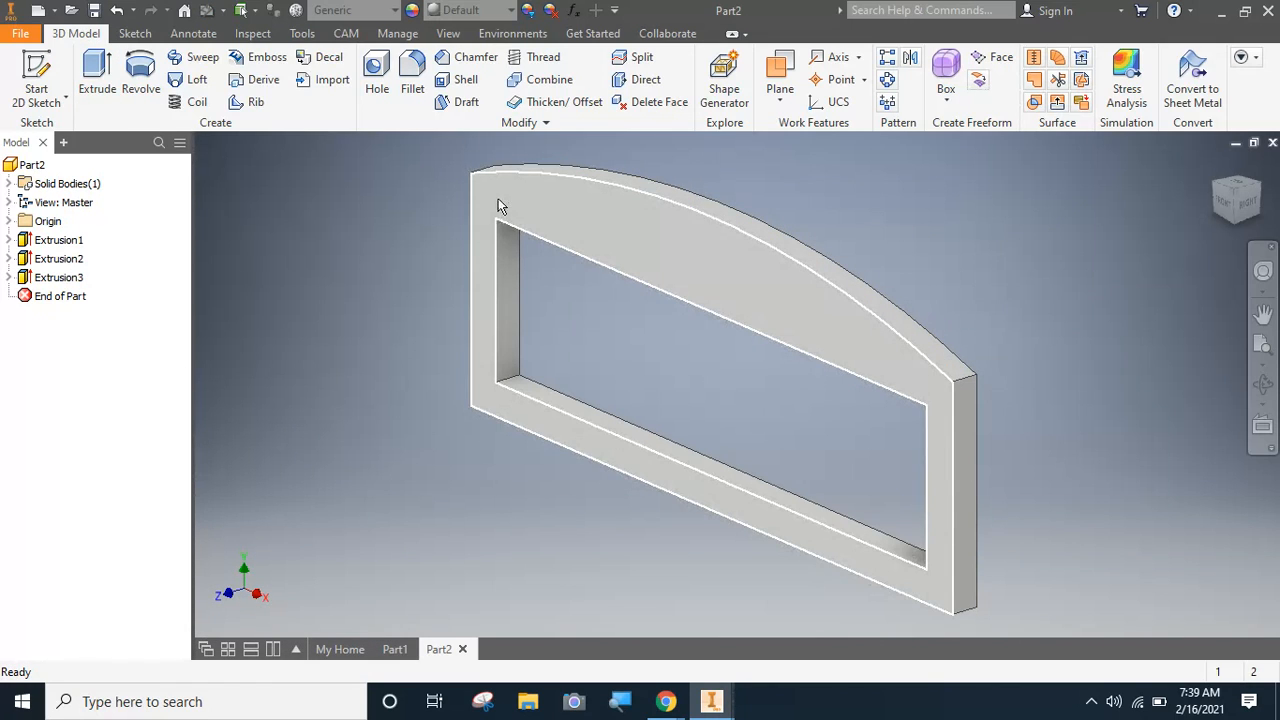
- Start a new sketch on the front face of the arched frame
left_click(603, 225)
right_click(603, 222)
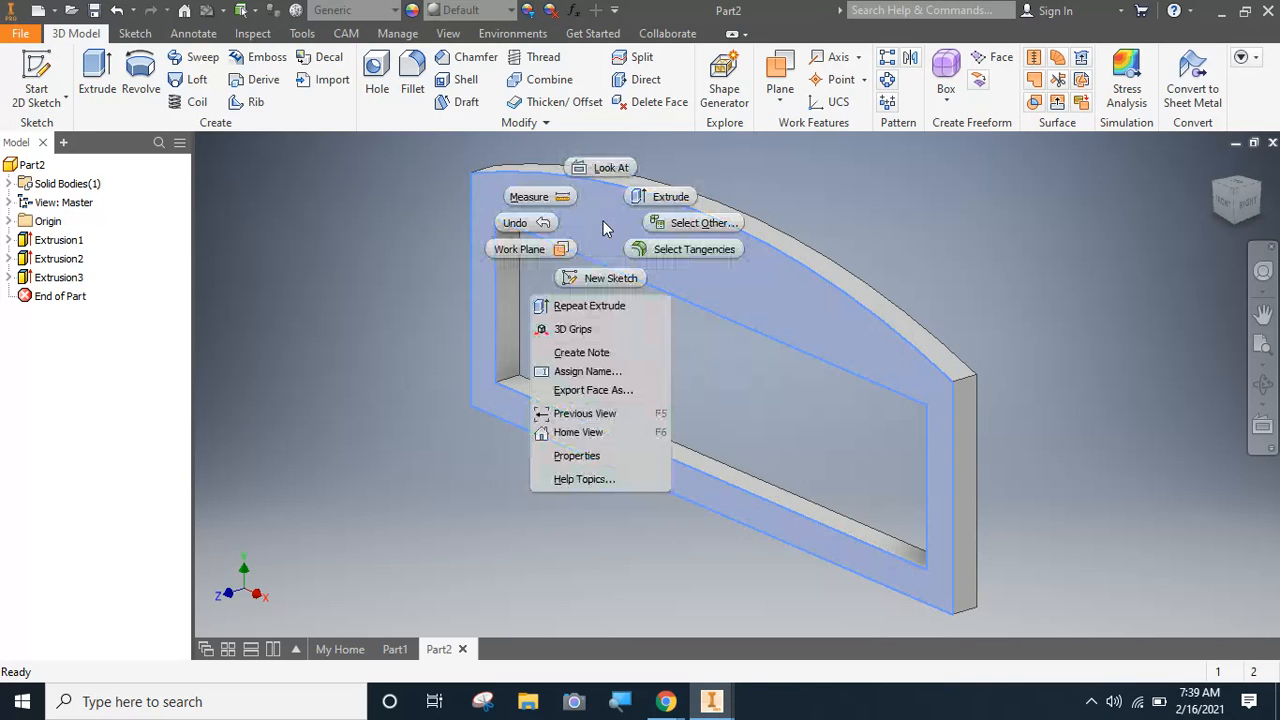
left_click(587, 274)
key("F2")
left_click_drag(780, 277, 360, 385)
middle_click_drag(360, 385, 269, 394)
scroll(269, 394, "up", 1)
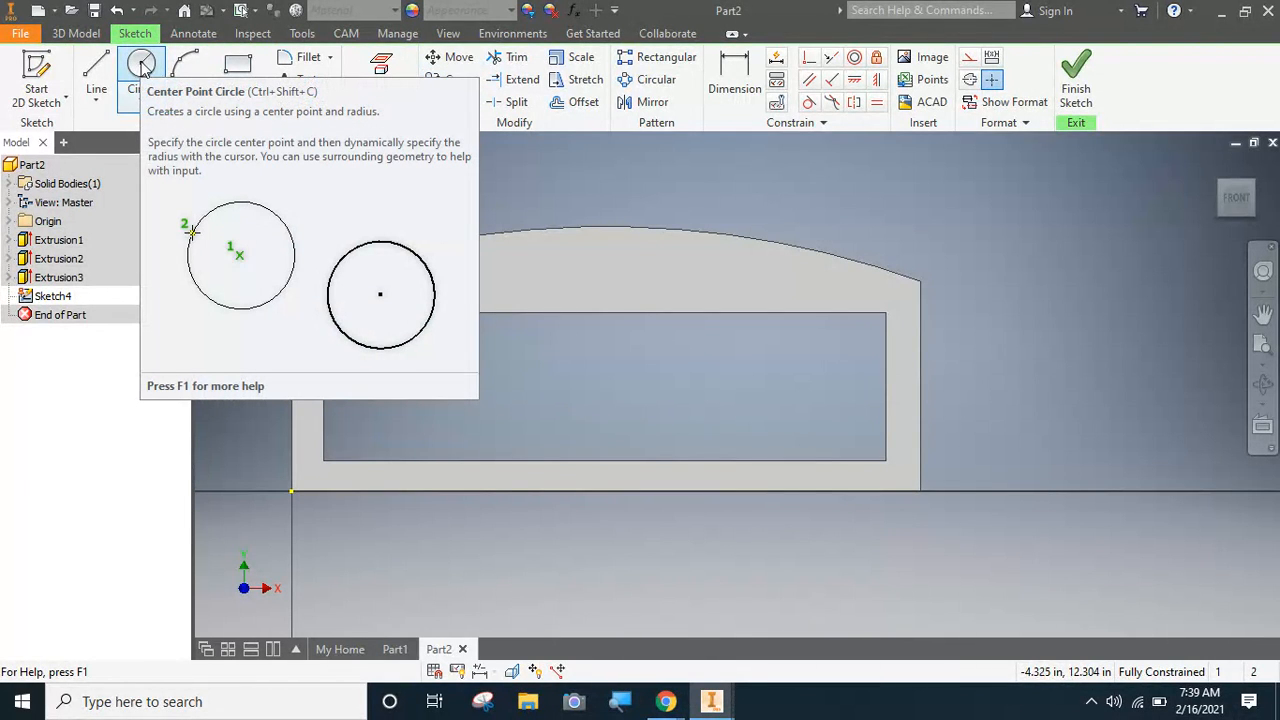
- Draw a 0.25 in diameter circle on the arched section, about 2 in from the frame's left edge
left_click(143, 66)
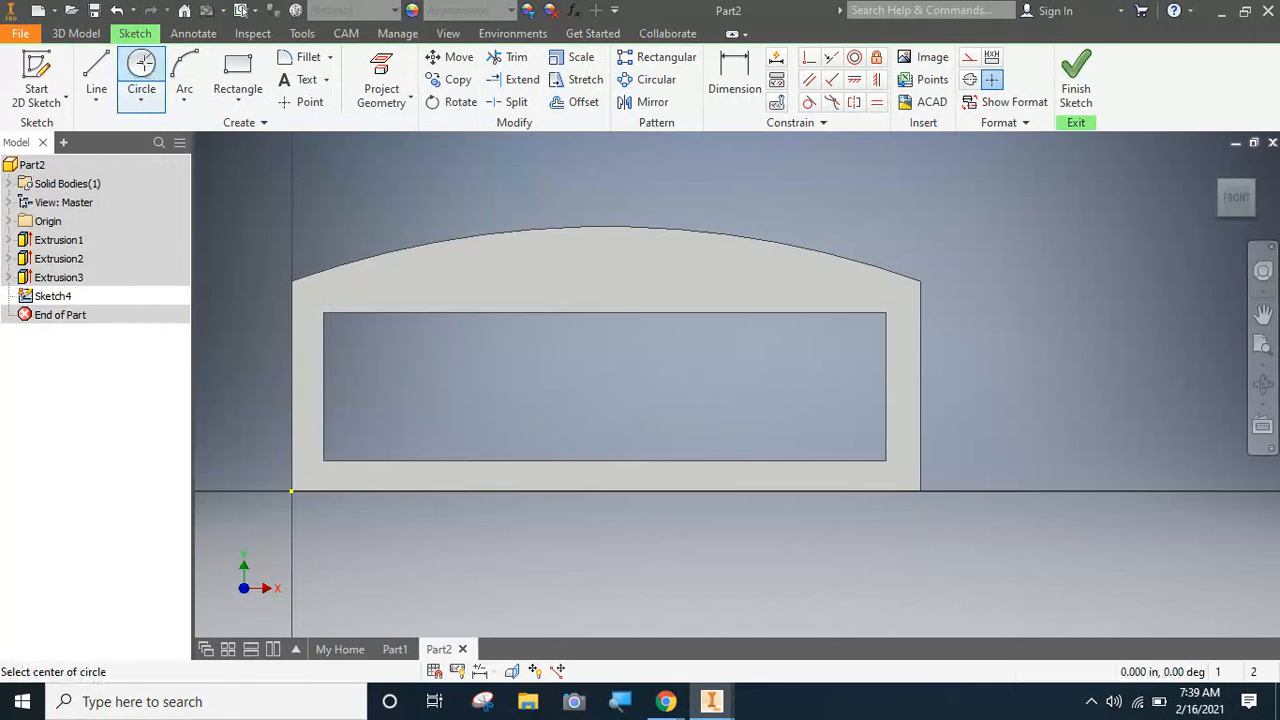
left_click(363, 283)
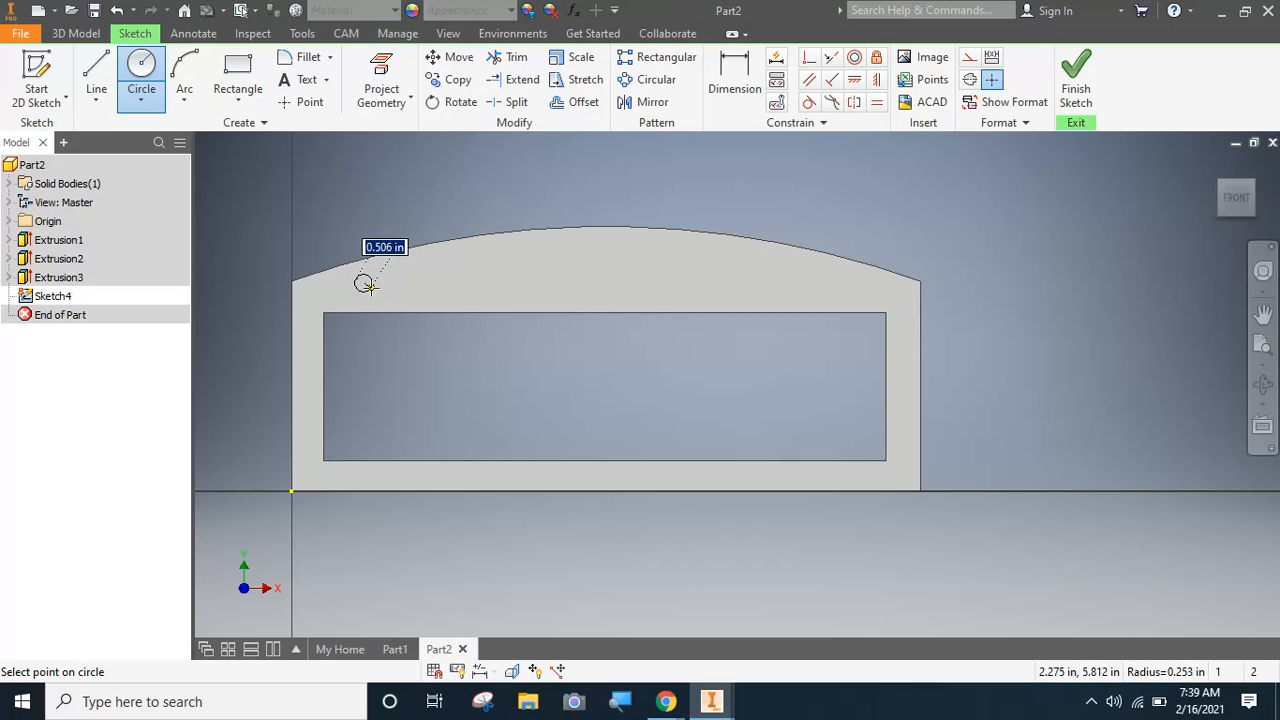
type(".")
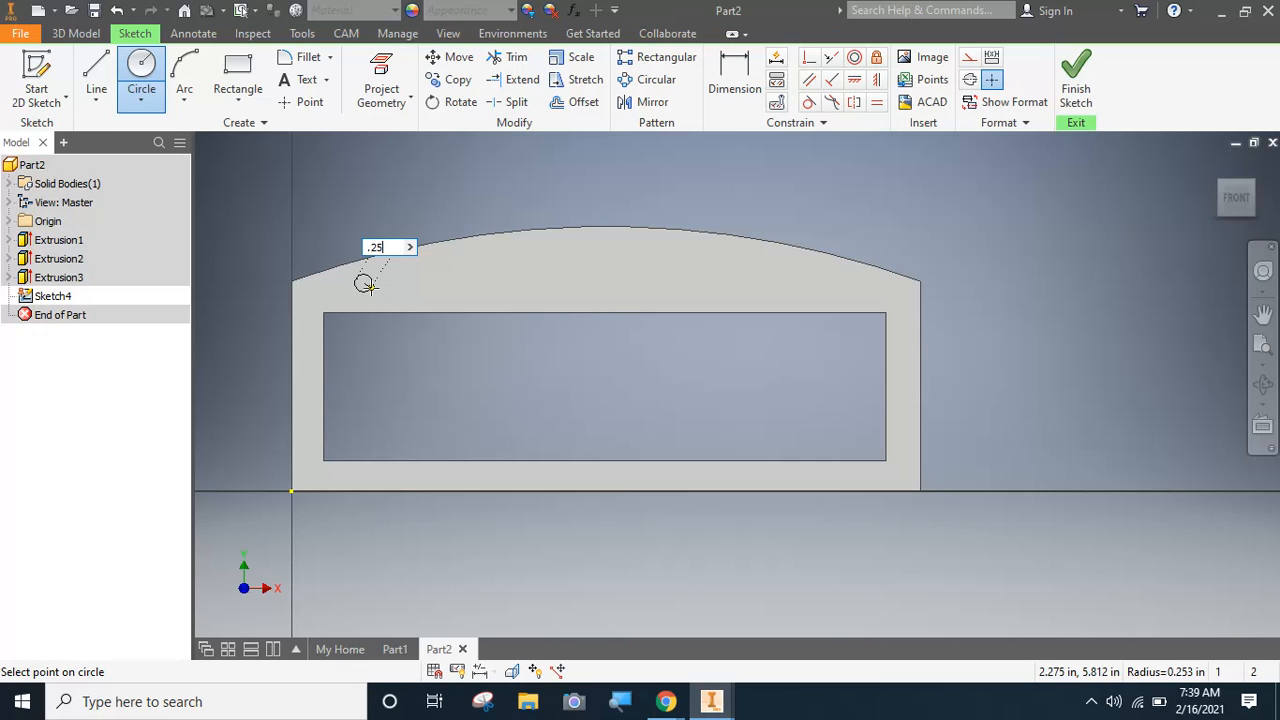
type("25")
key("Return")
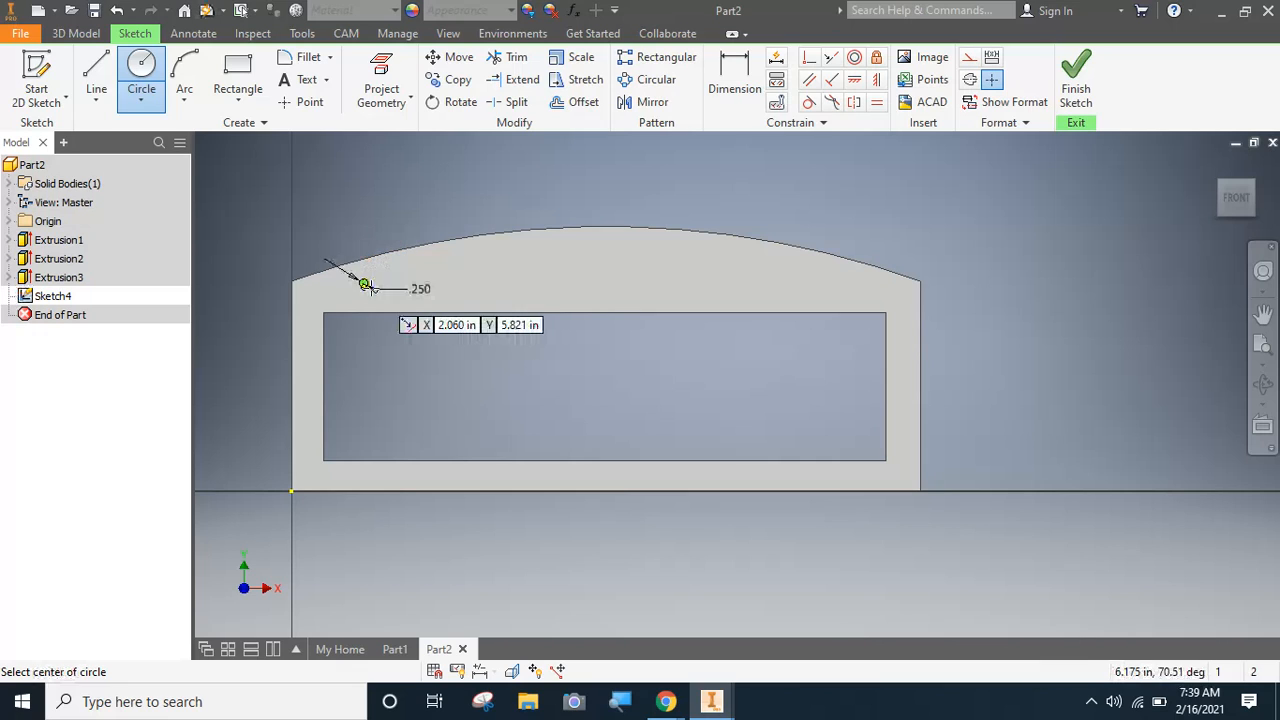
- Draw a second 0.25 in diameter circle level with the first, near the frame's upper right corner
left_click(838, 284)
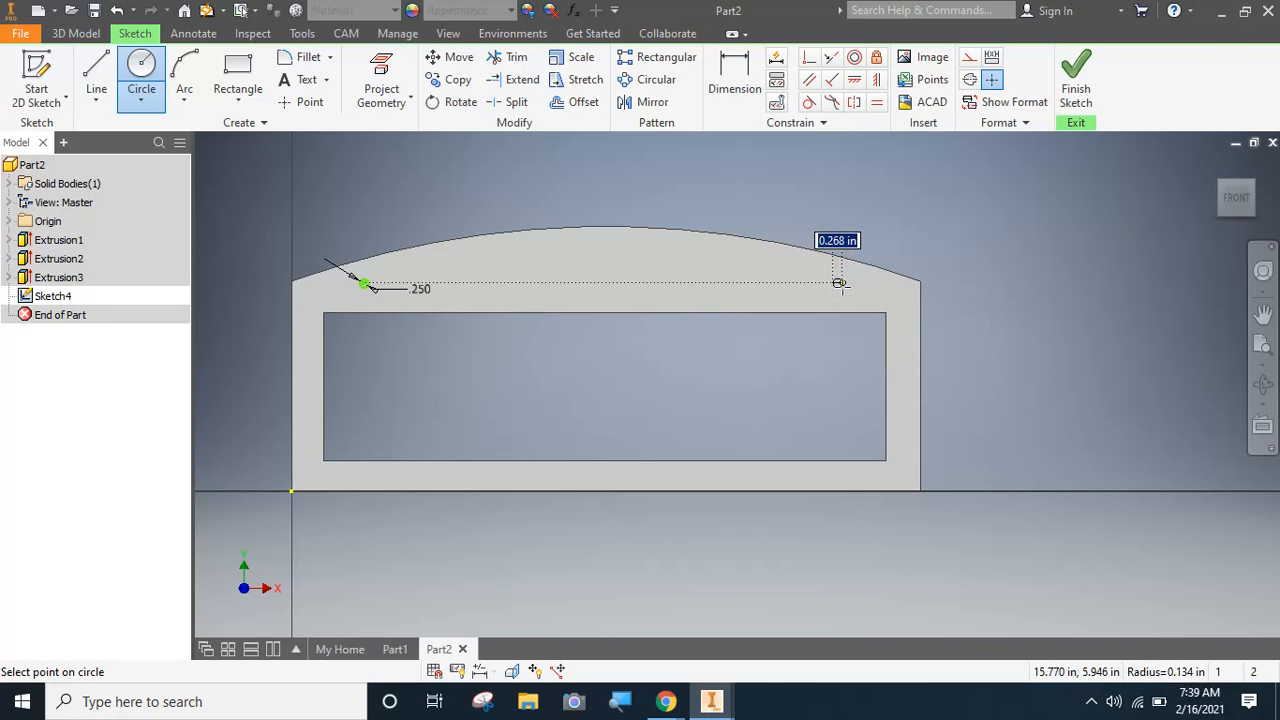
type(".25")
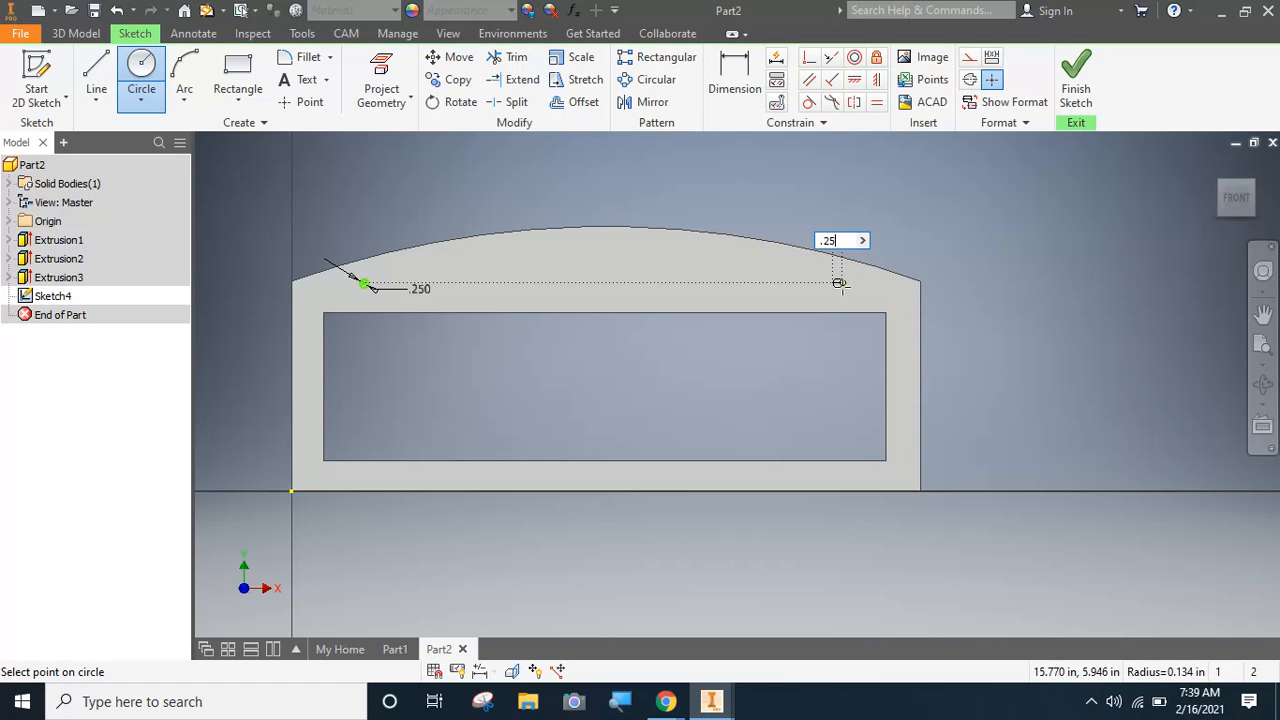
key("Return")
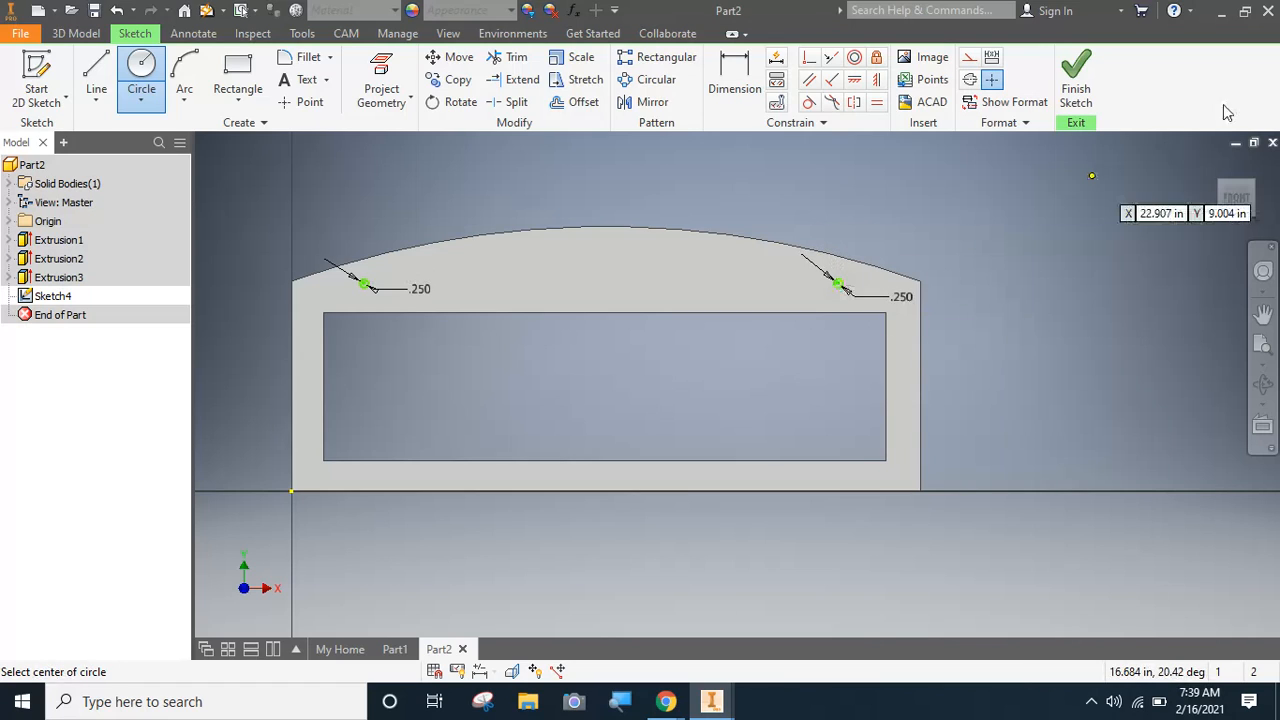
- Finish the sketch and extrude both 0.25 in circles as a cut with the All extent, going backward through the frame
left_click(1078, 68)
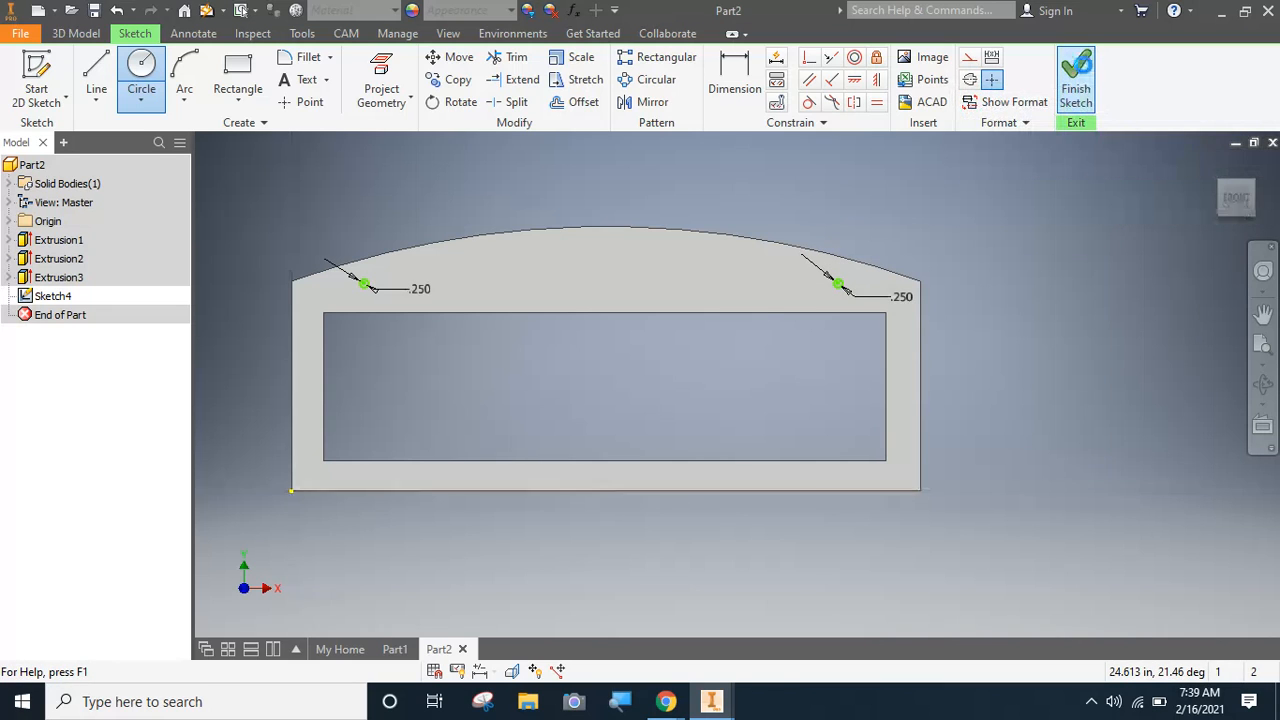
left_click(97, 75)
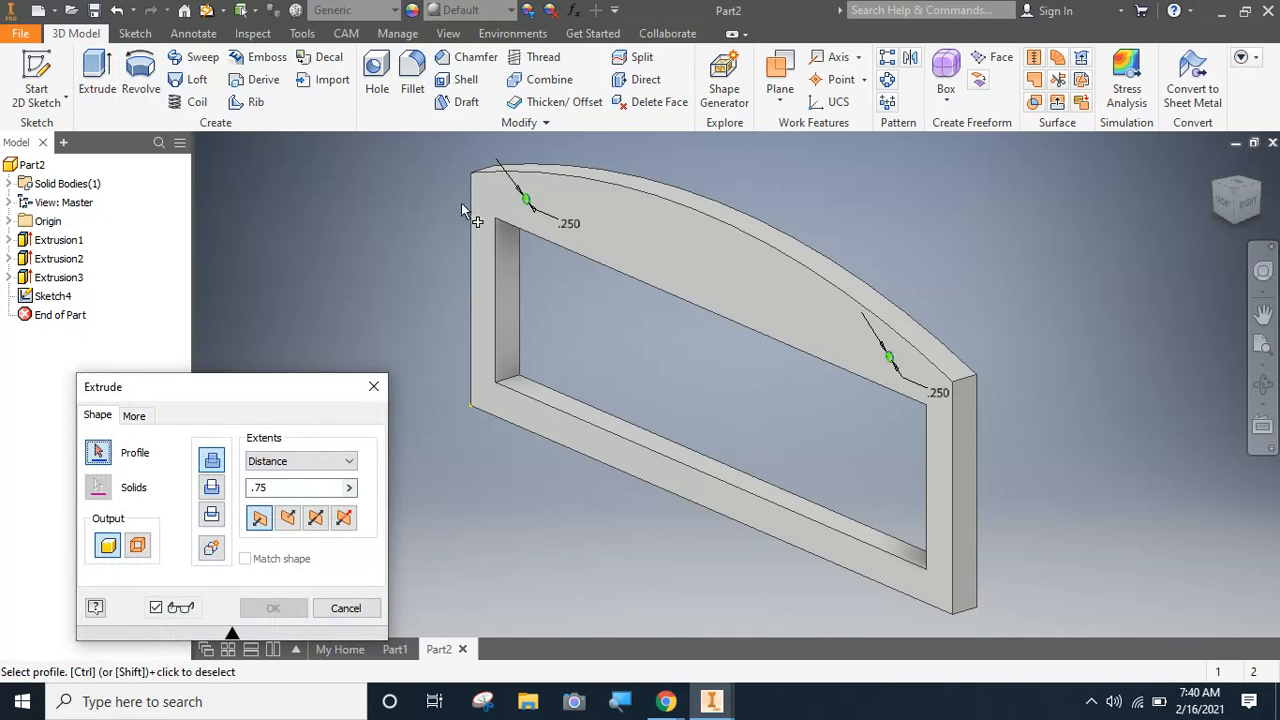
left_click(527, 203)
left_click(890, 362)
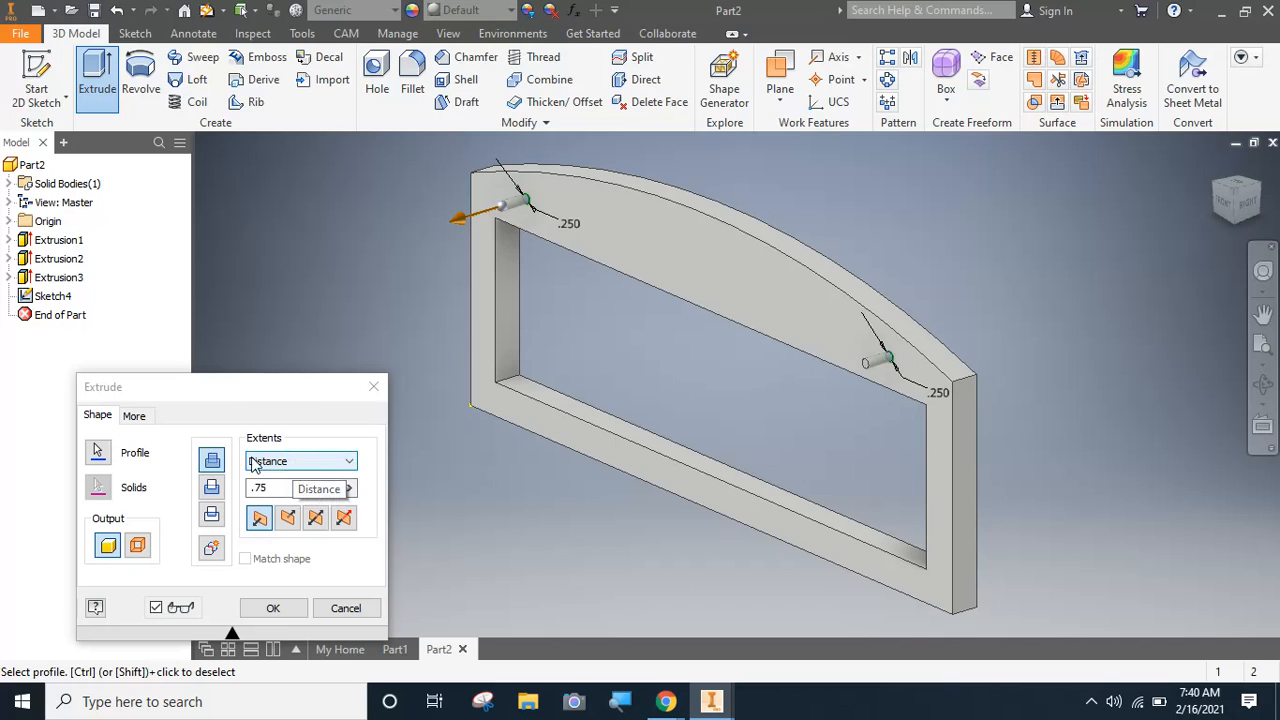
left_click(290, 525)
left_click(265, 523)
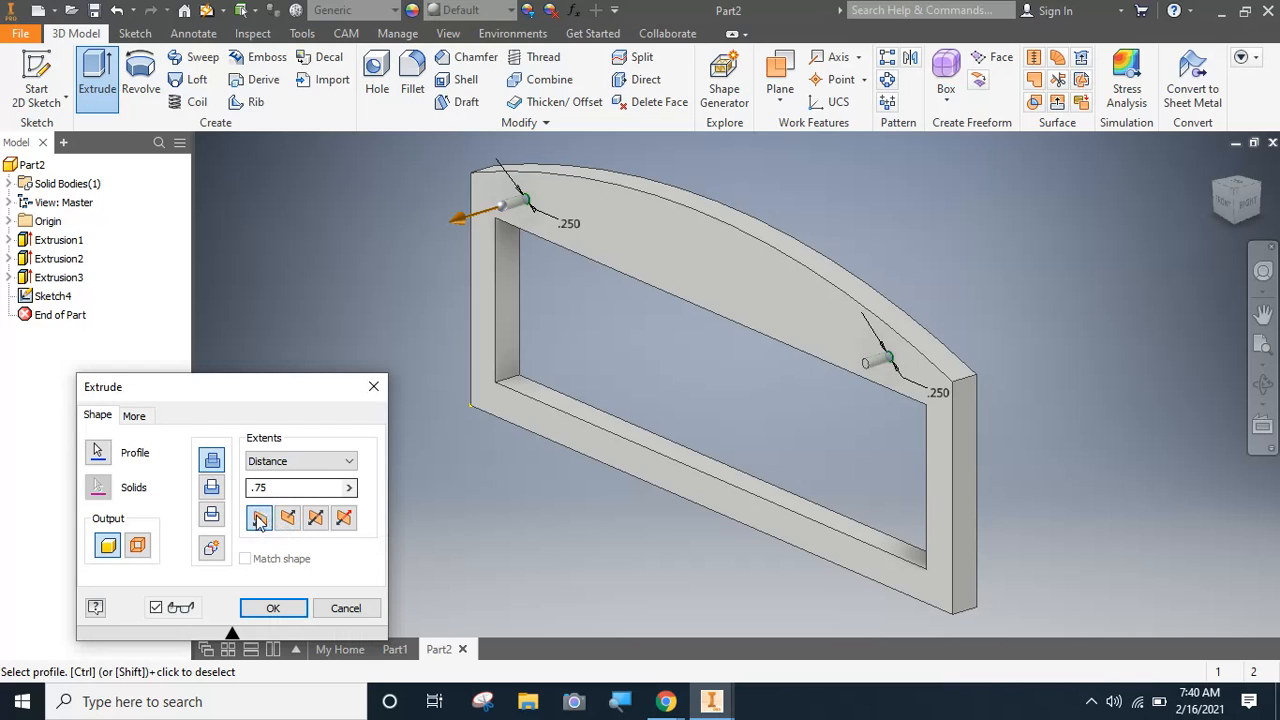
left_click(262, 466)
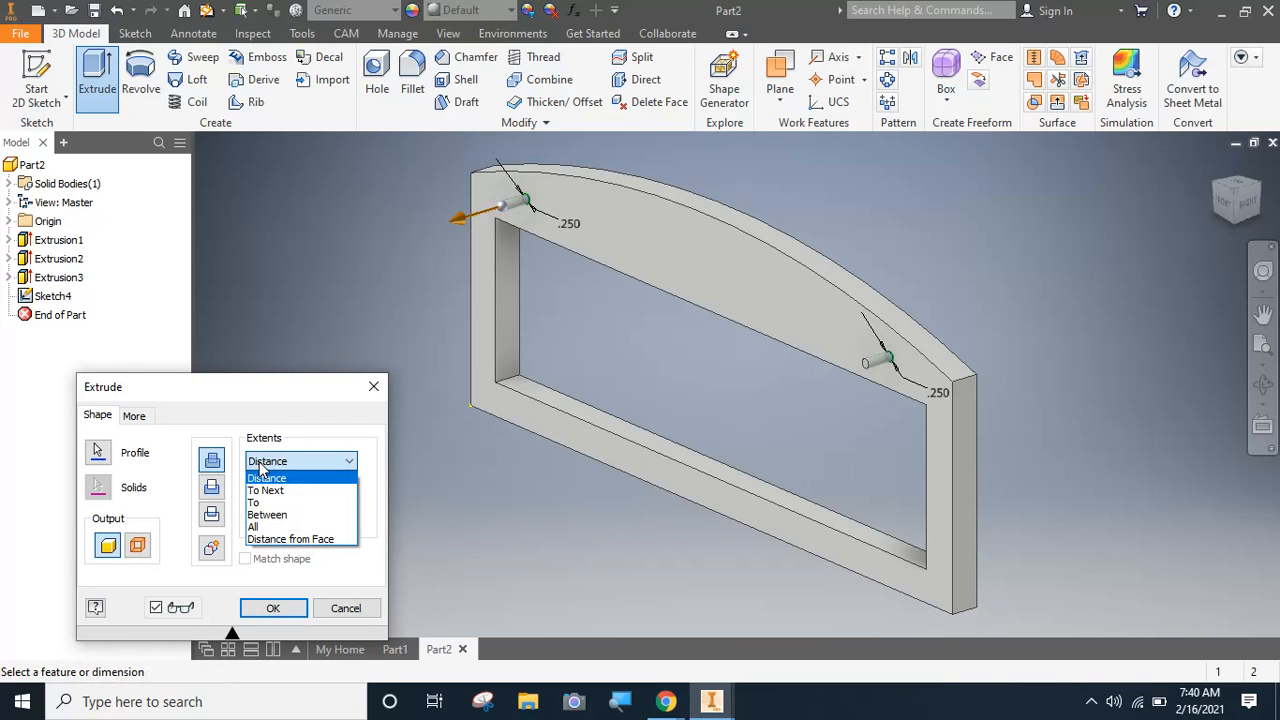
left_click(268, 528)
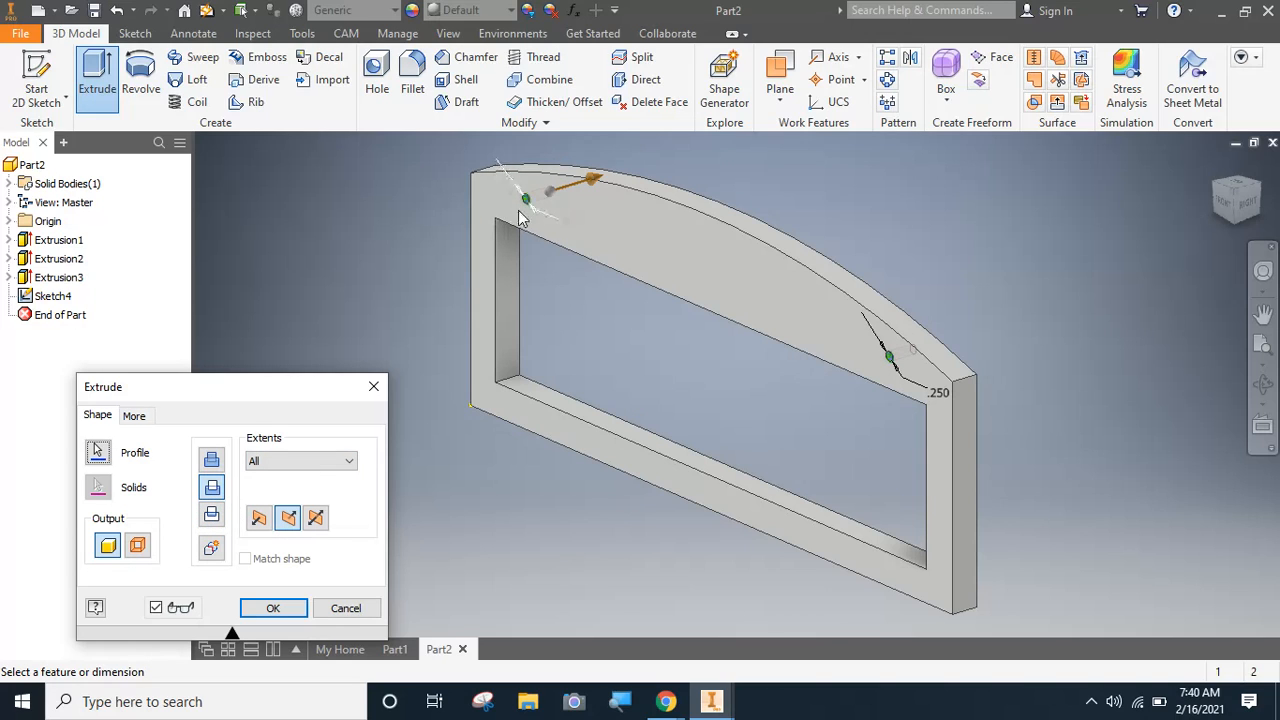
left_click(275, 612)
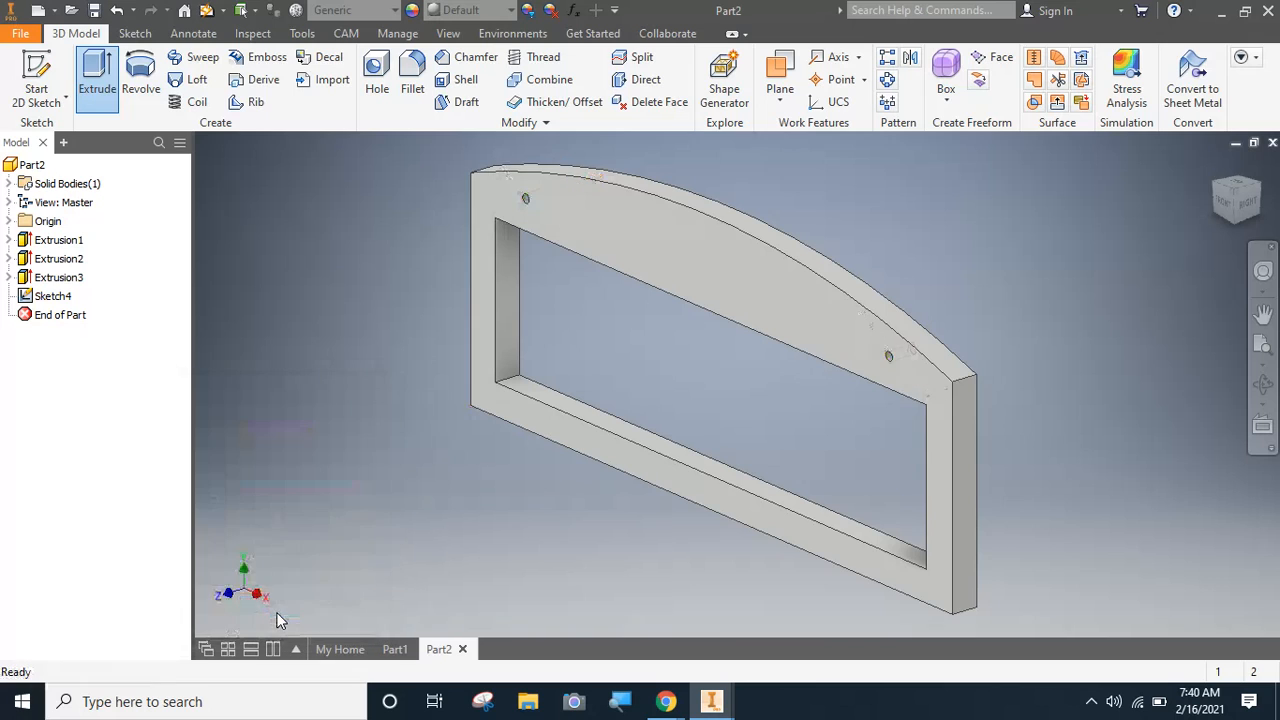
- Examine the hole near the arch's left end from the front, checking its shape and position up close
left_click(1224, 205)
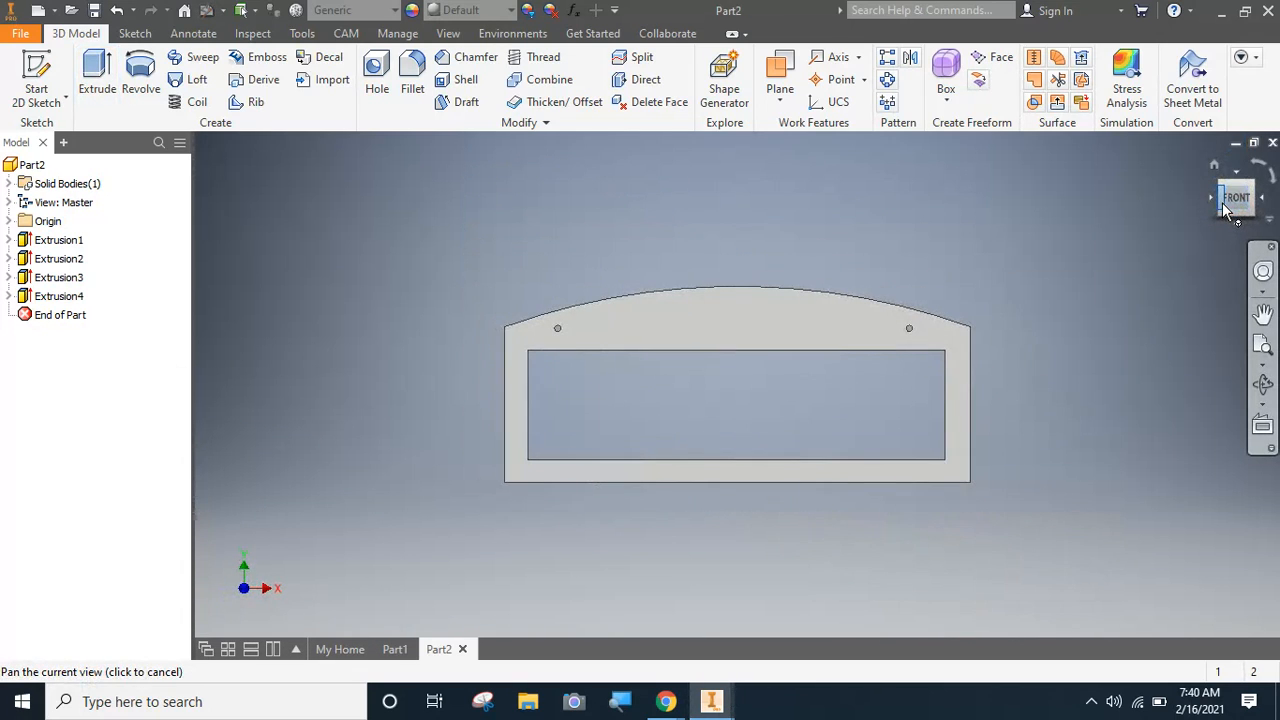
scroll(591, 323, "up", 5)
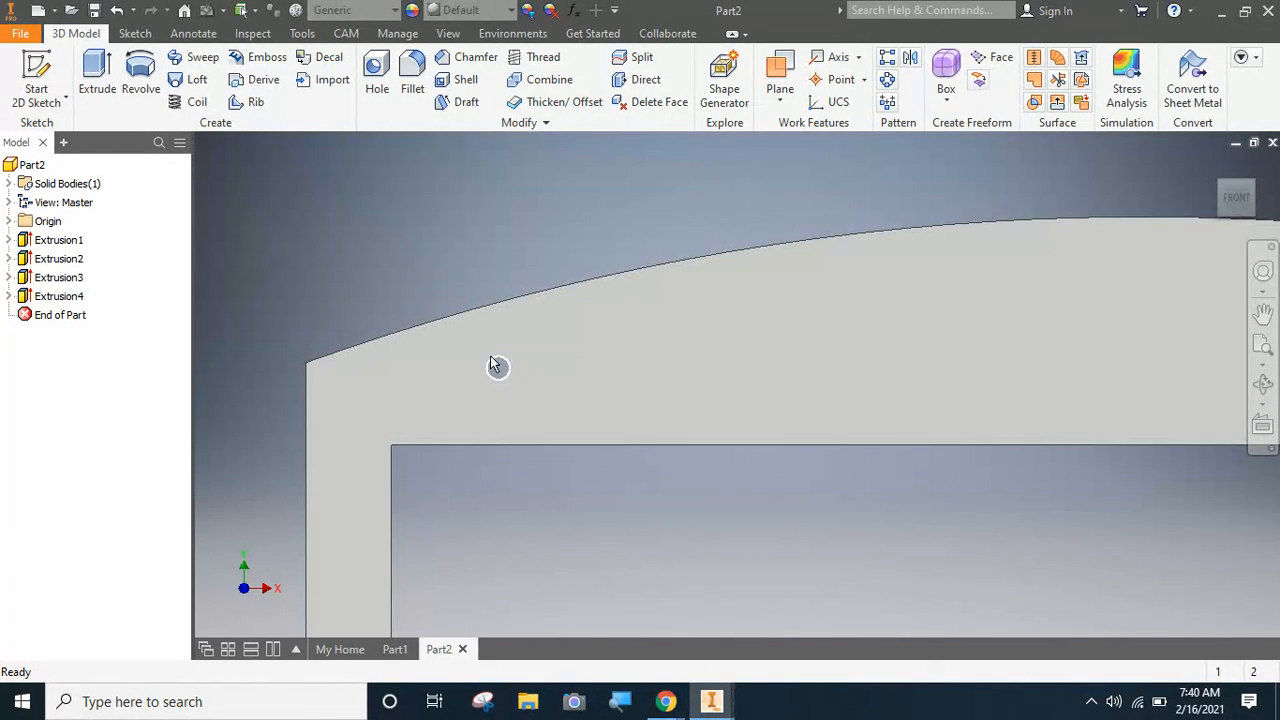
scroll(638, 376, "down", 4)
scroll(634, 378, "up", 4)
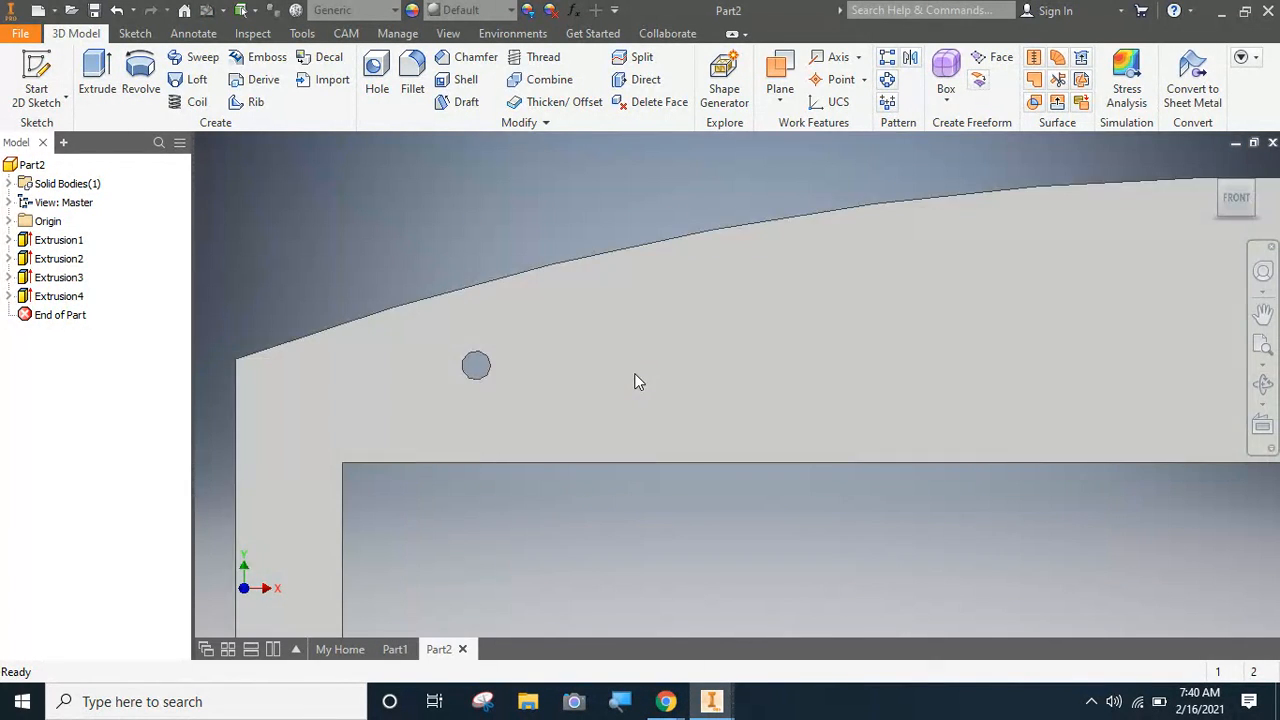
scroll(634, 381, "up", 3)
scroll(551, 368, "down", 3)
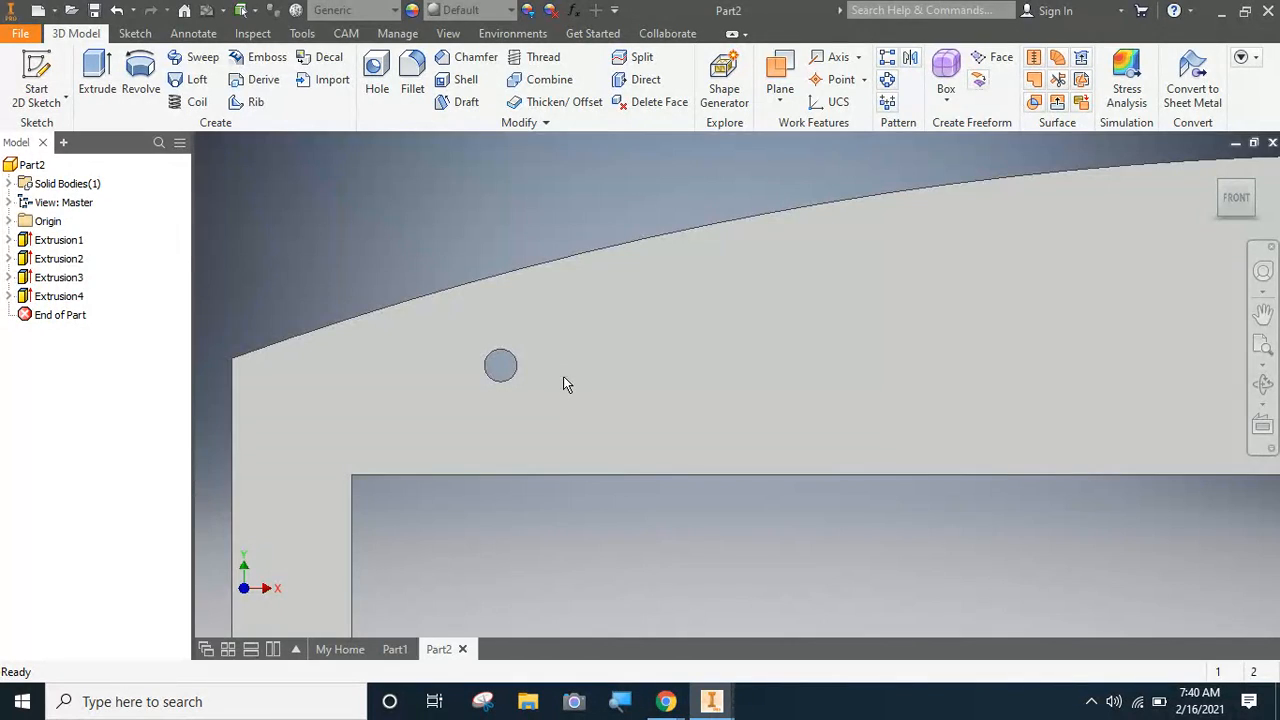
scroll(545, 375, "up", 3)
scroll(517, 362, "down", 5)
scroll(511, 360, "up", 3)
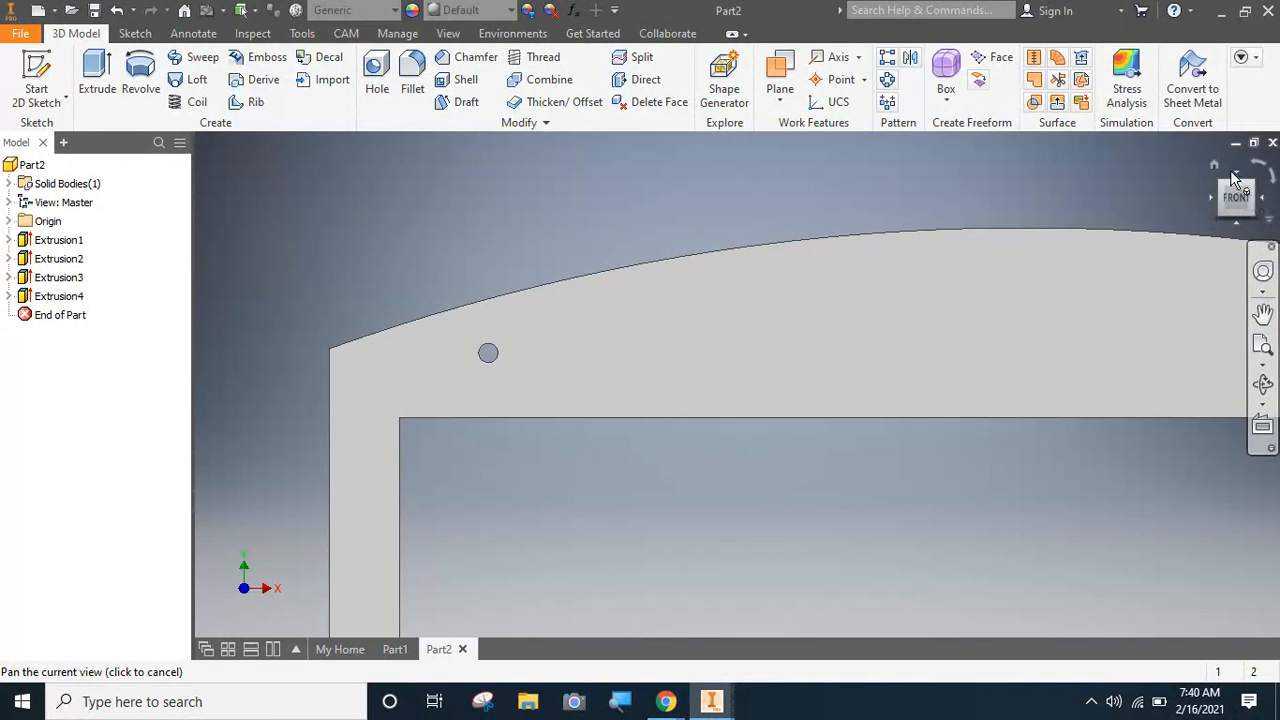
- Inspect the cut holes from an isometric angle, looking closely into the left hole and at the whole frame
left_click(1256, 190)
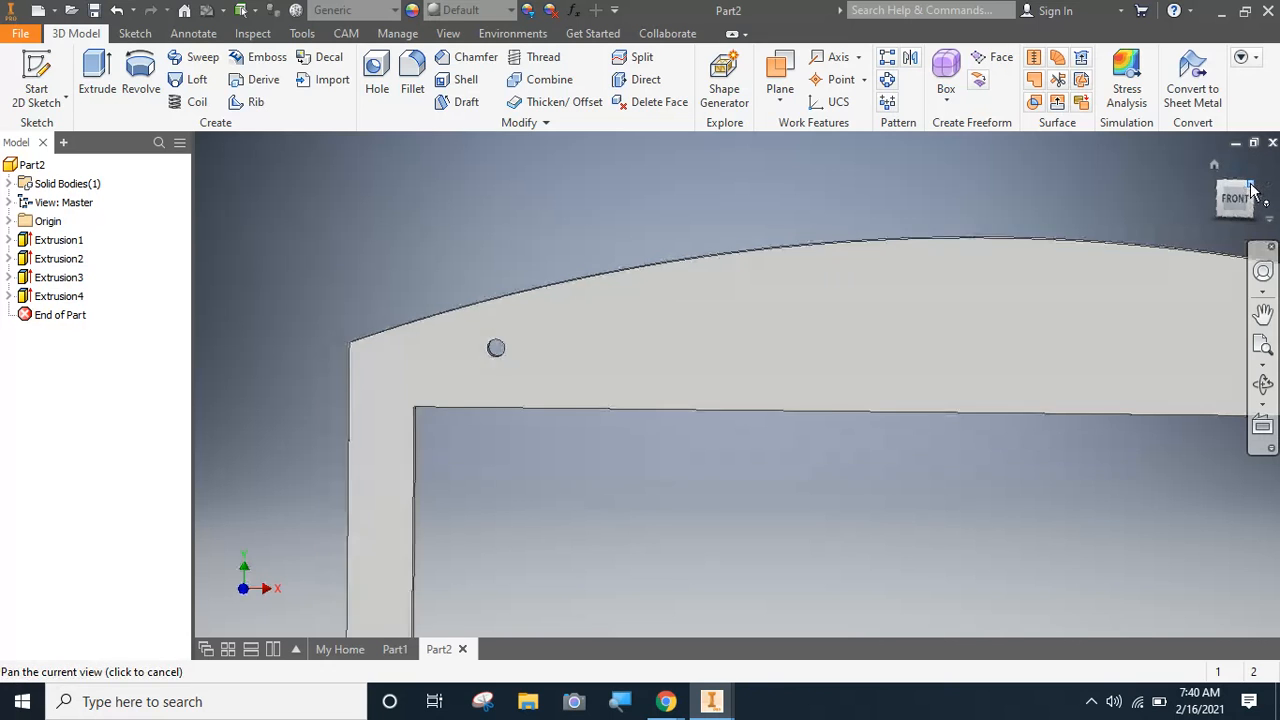
scroll(669, 353, "down", 4)
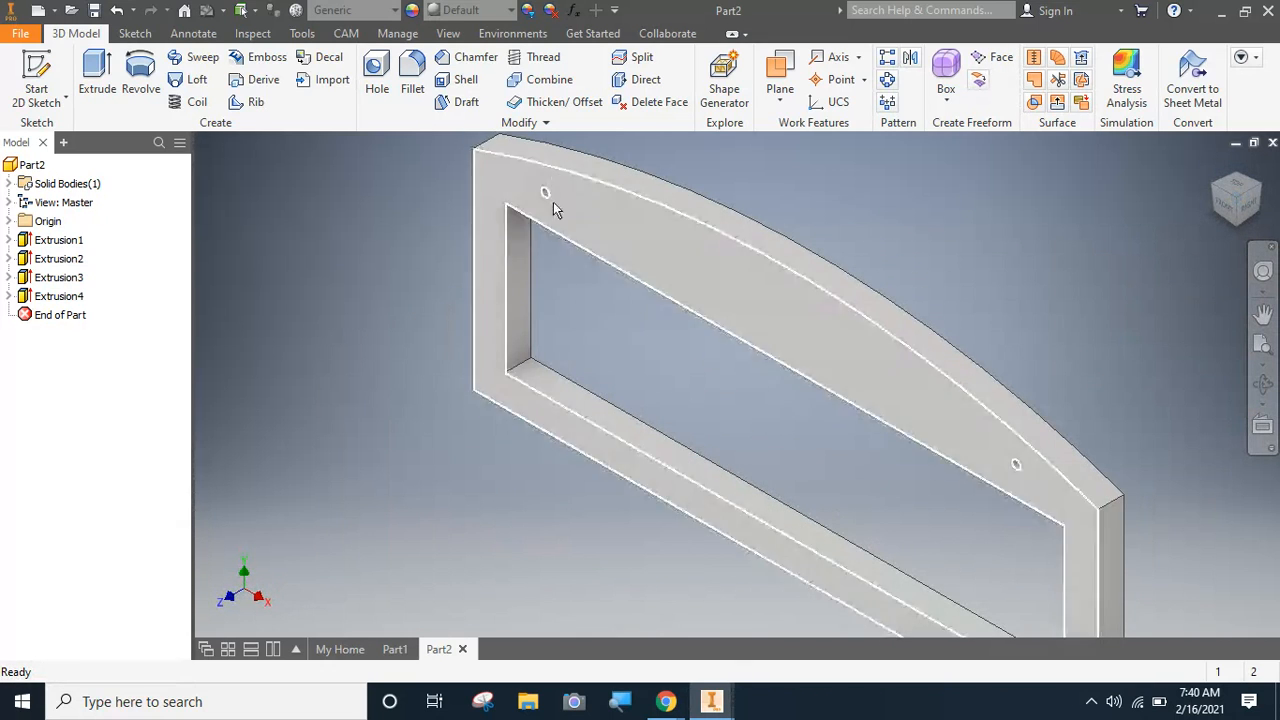
scroll(531, 192, "down", 6)
scroll(554, 224, "up", 6)
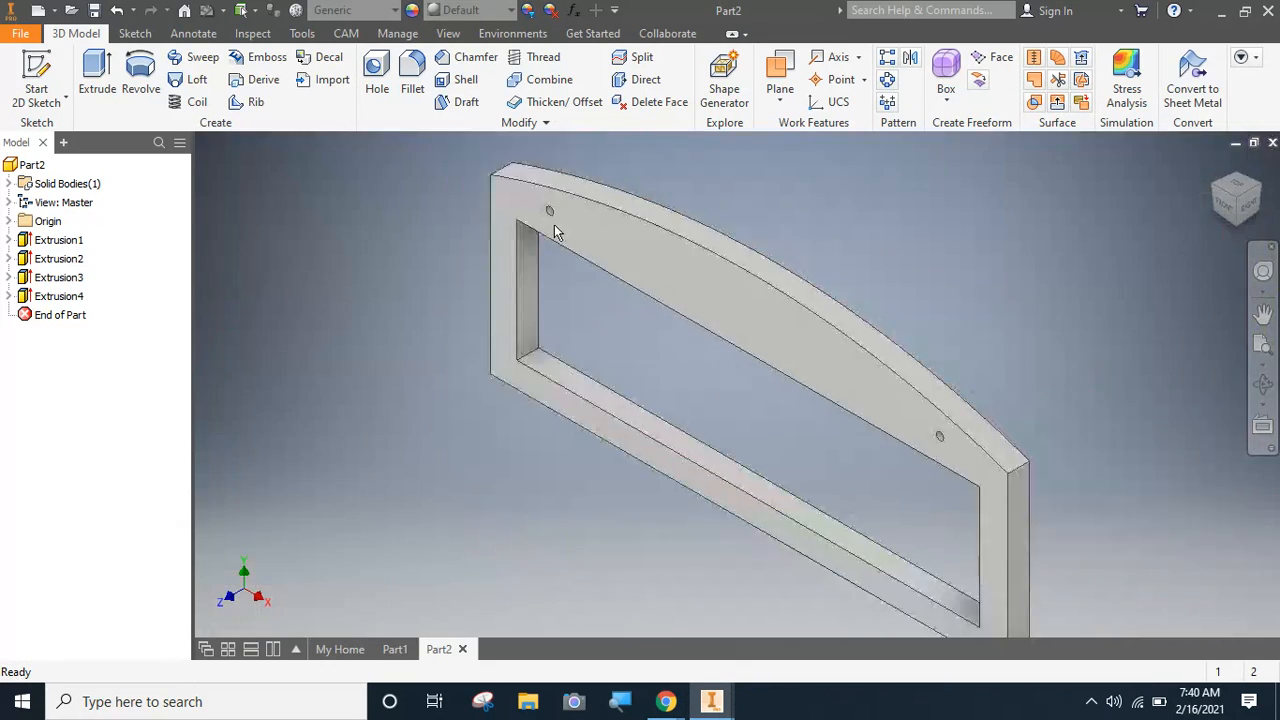
scroll(547, 205, "down", 7)
scroll(571, 220, "down", 2)
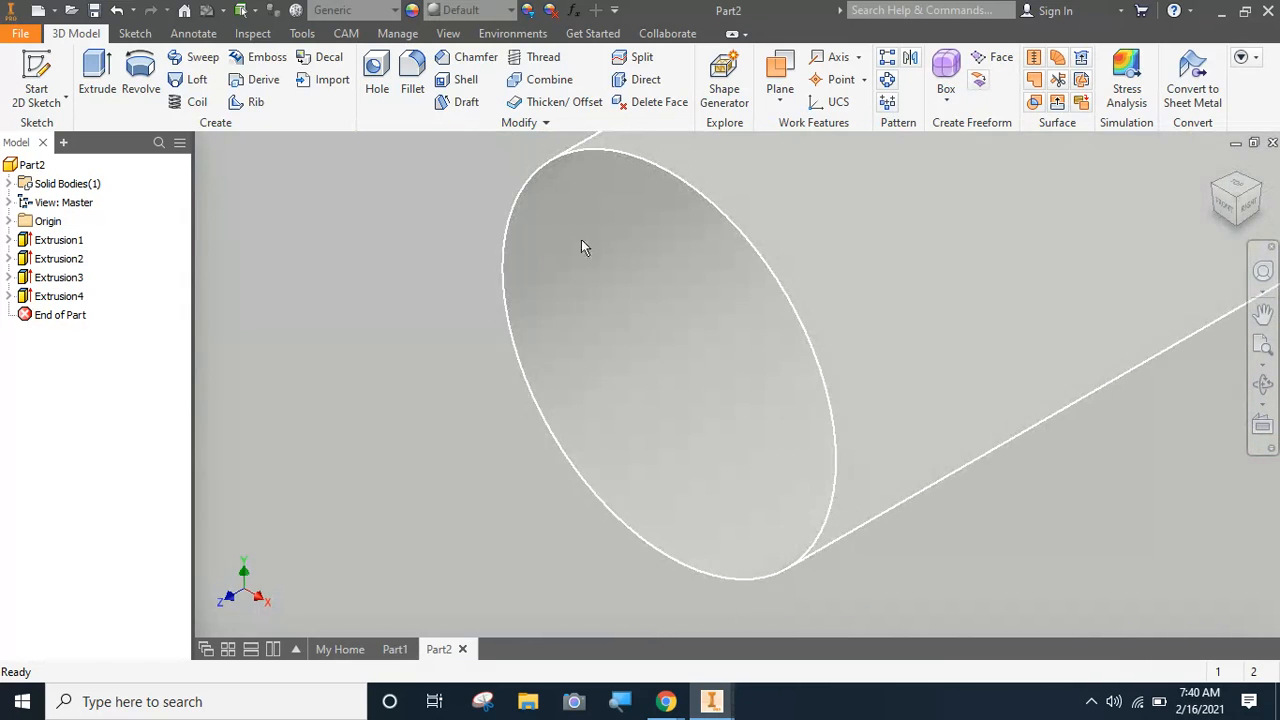
scroll(580, 240, "up", 8)
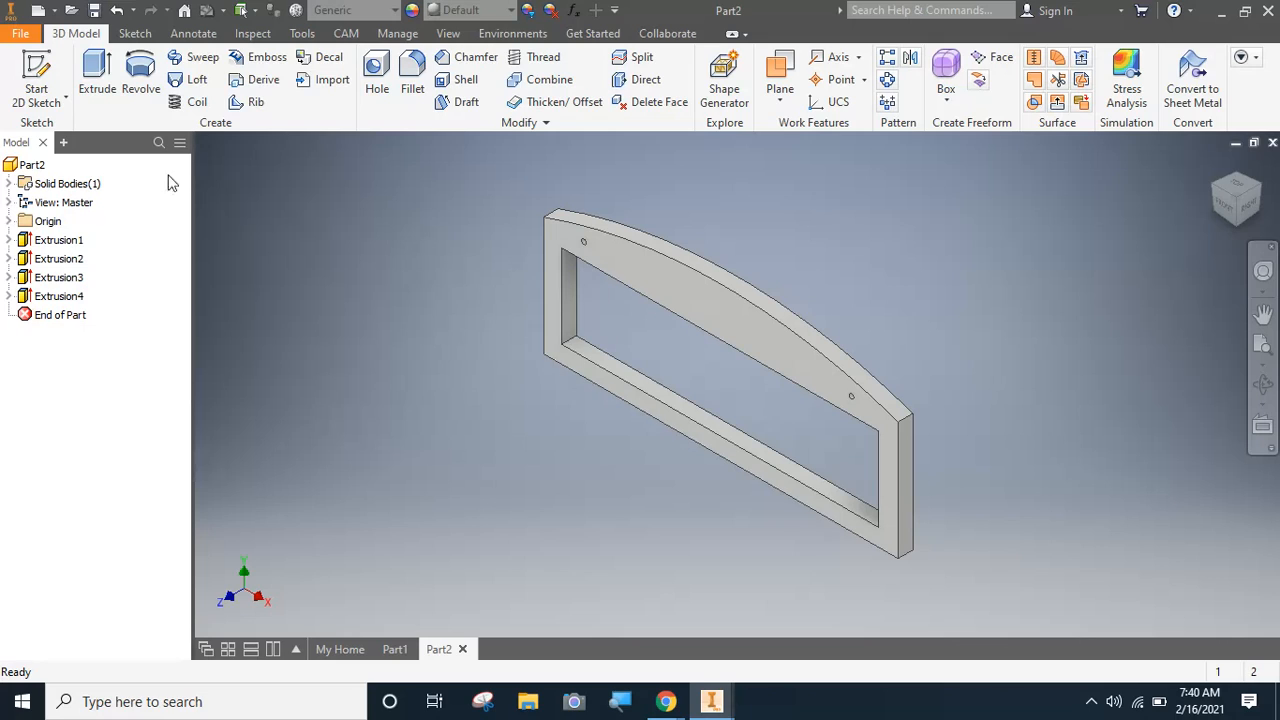
- Start saving the part and browse to My Drive on Google Drive File Stream (G:) as the save location
left_click(10, 36)
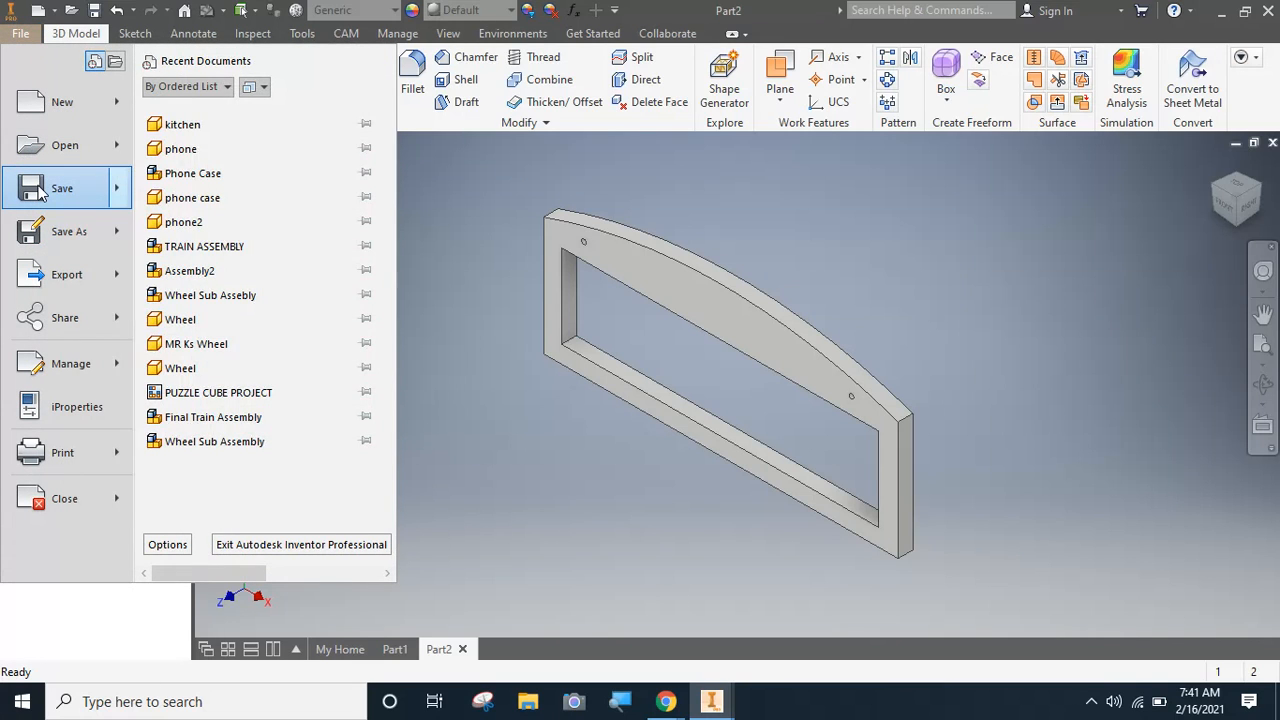
mouse_move(40, 192)
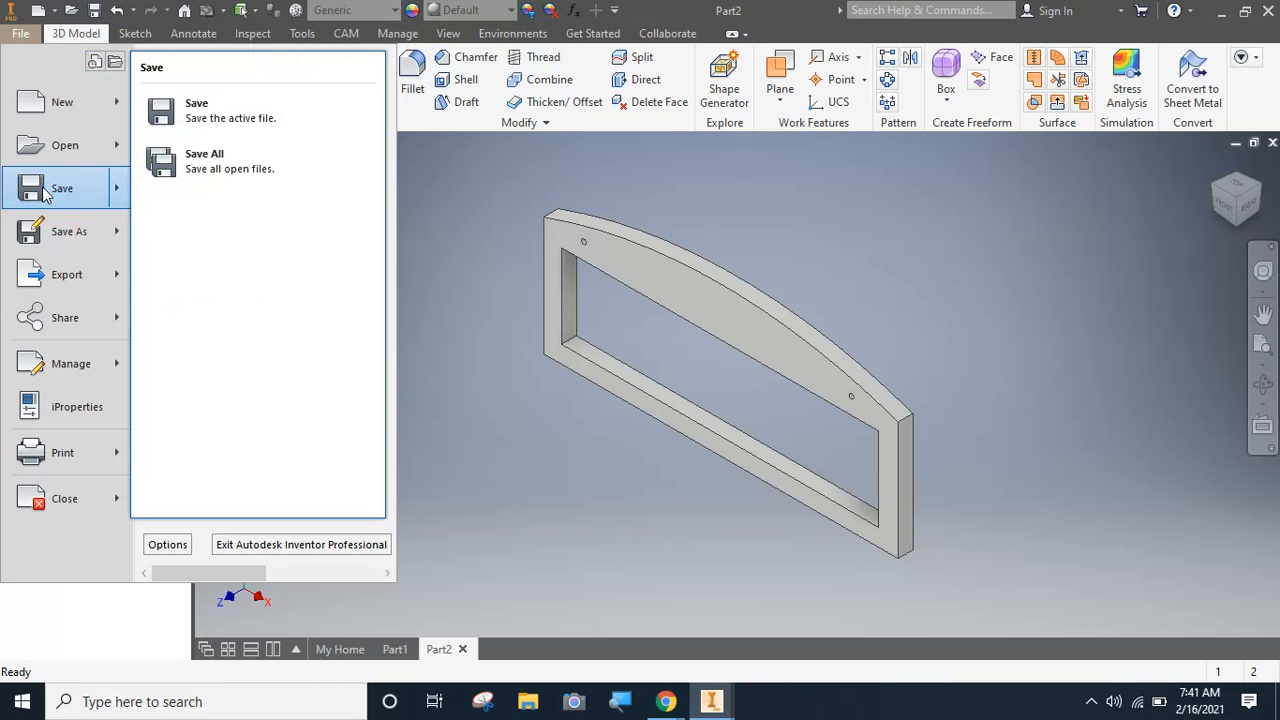
left_click(42, 190)
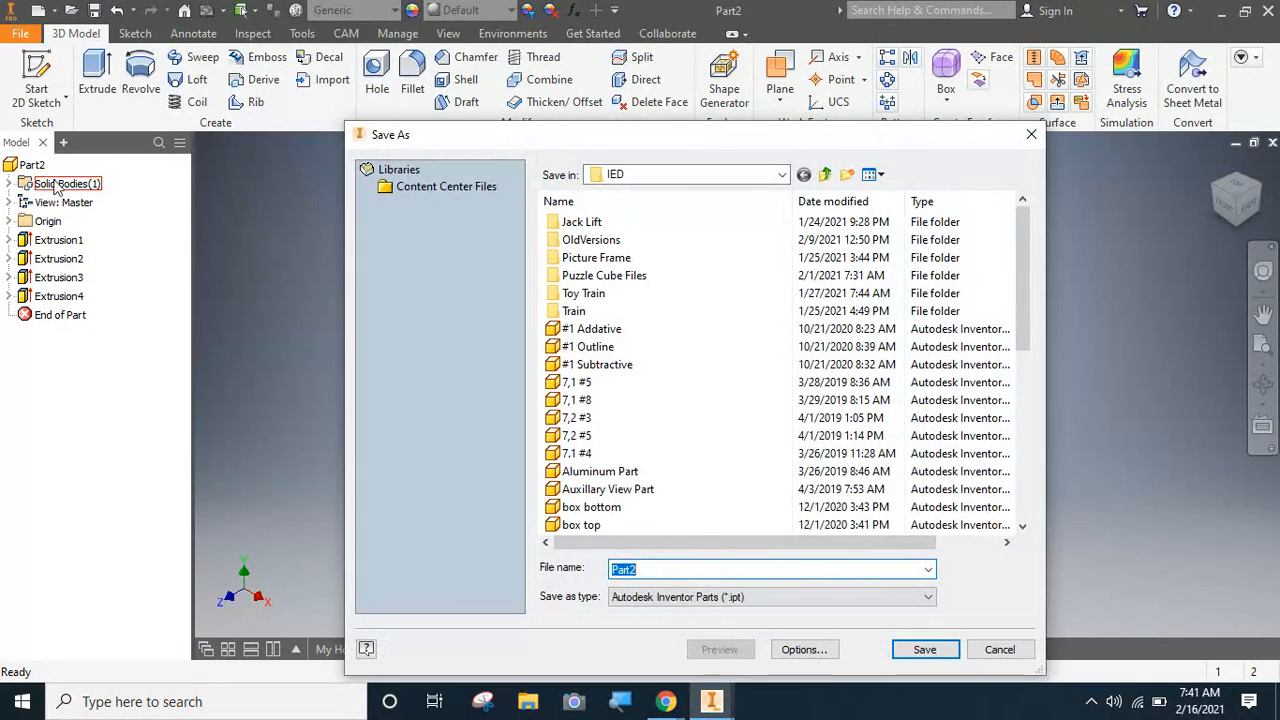
left_click(660, 176)
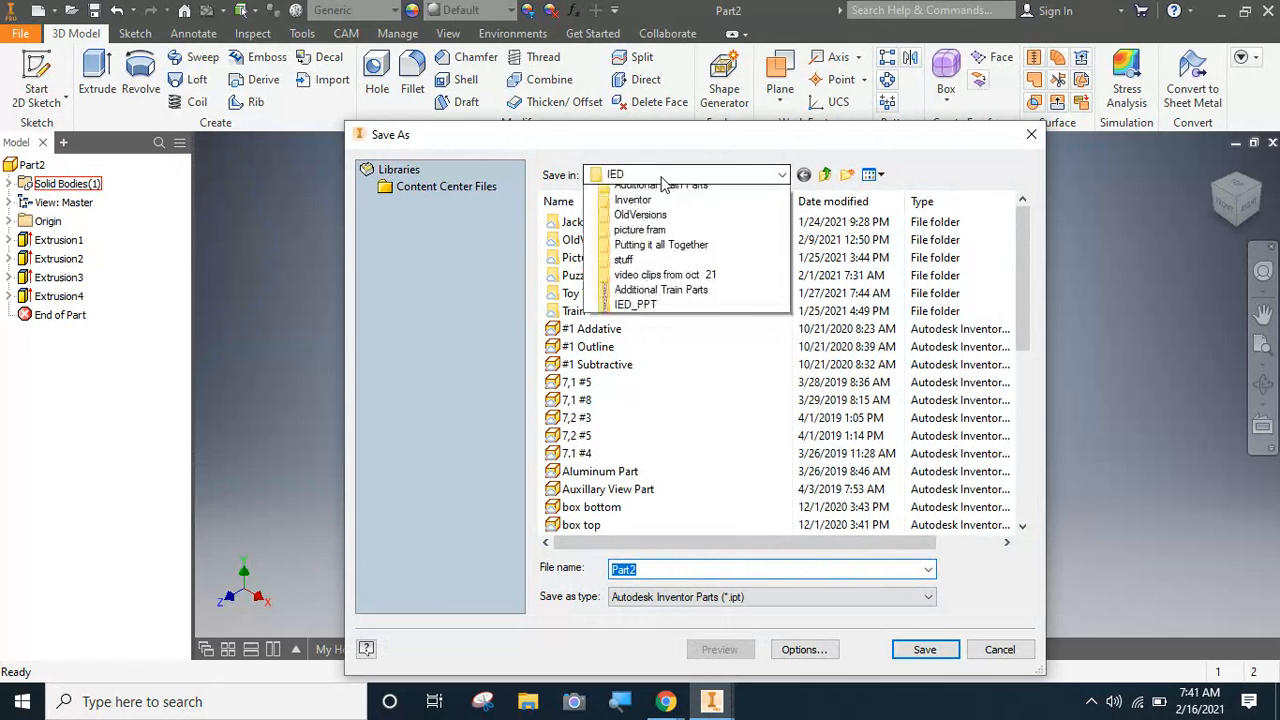
left_click(650, 448)
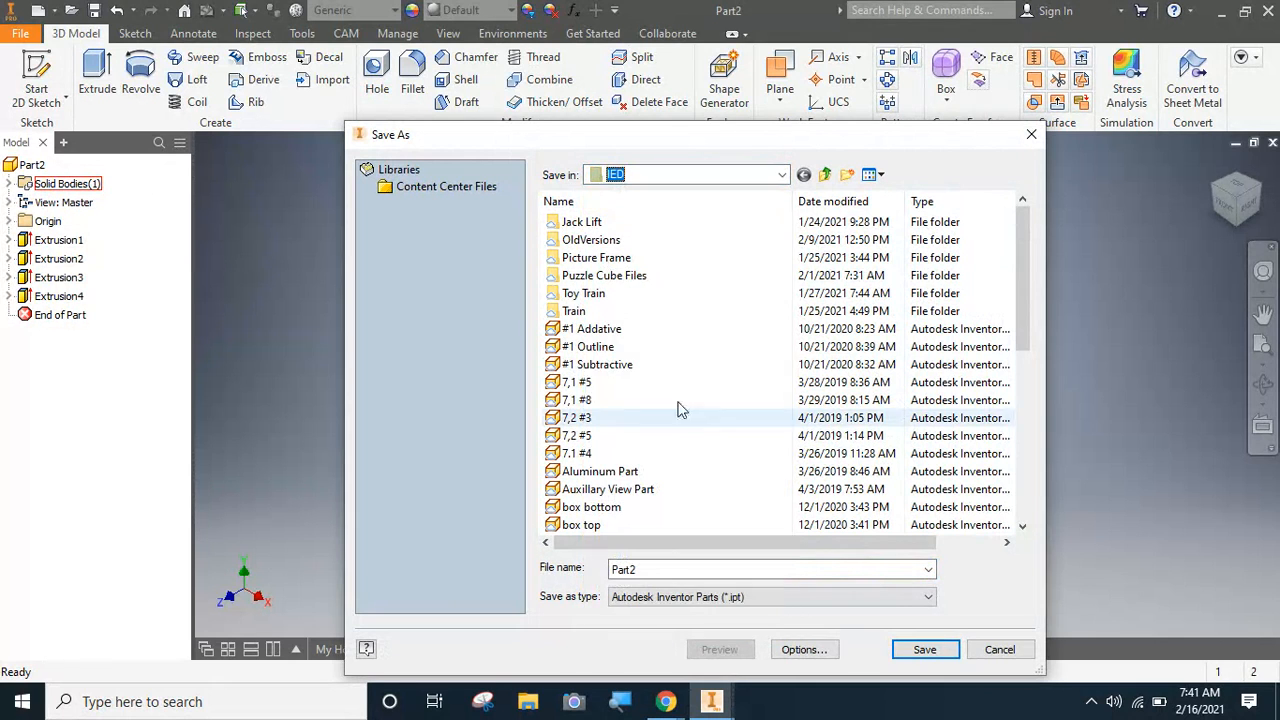
left_click(651, 174)
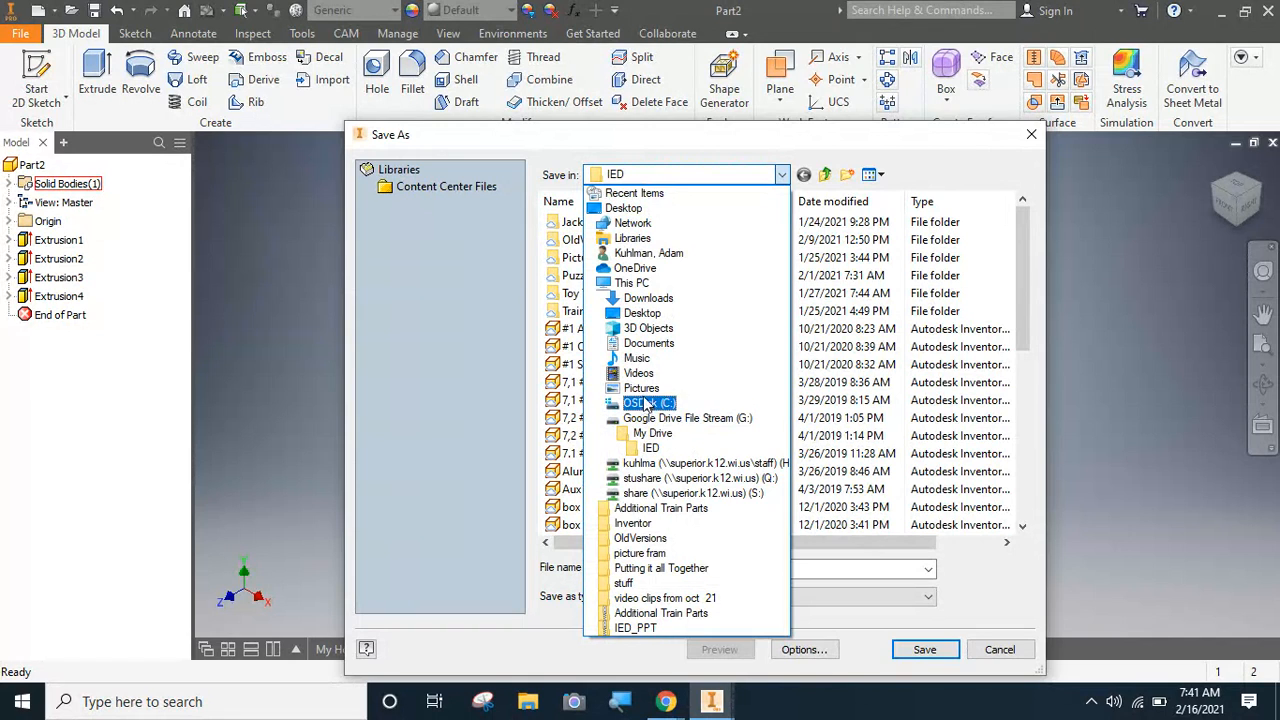
left_click(653, 424)
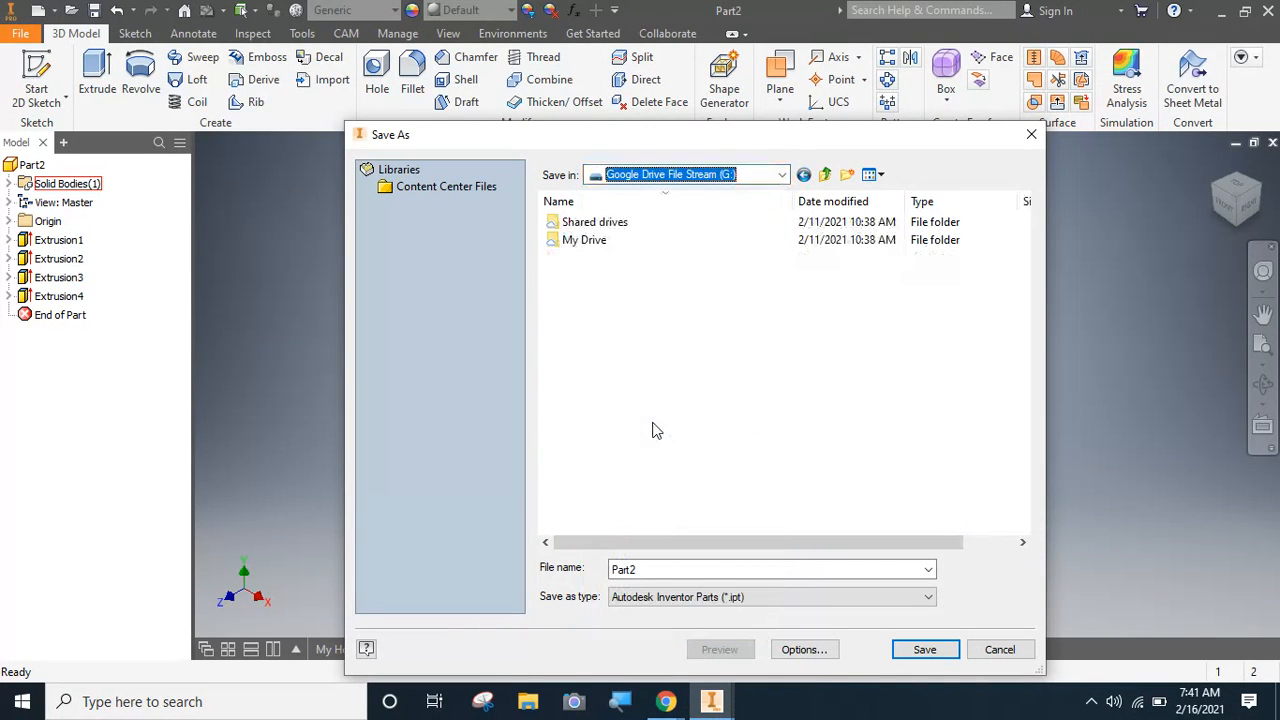
double_click(605, 240)
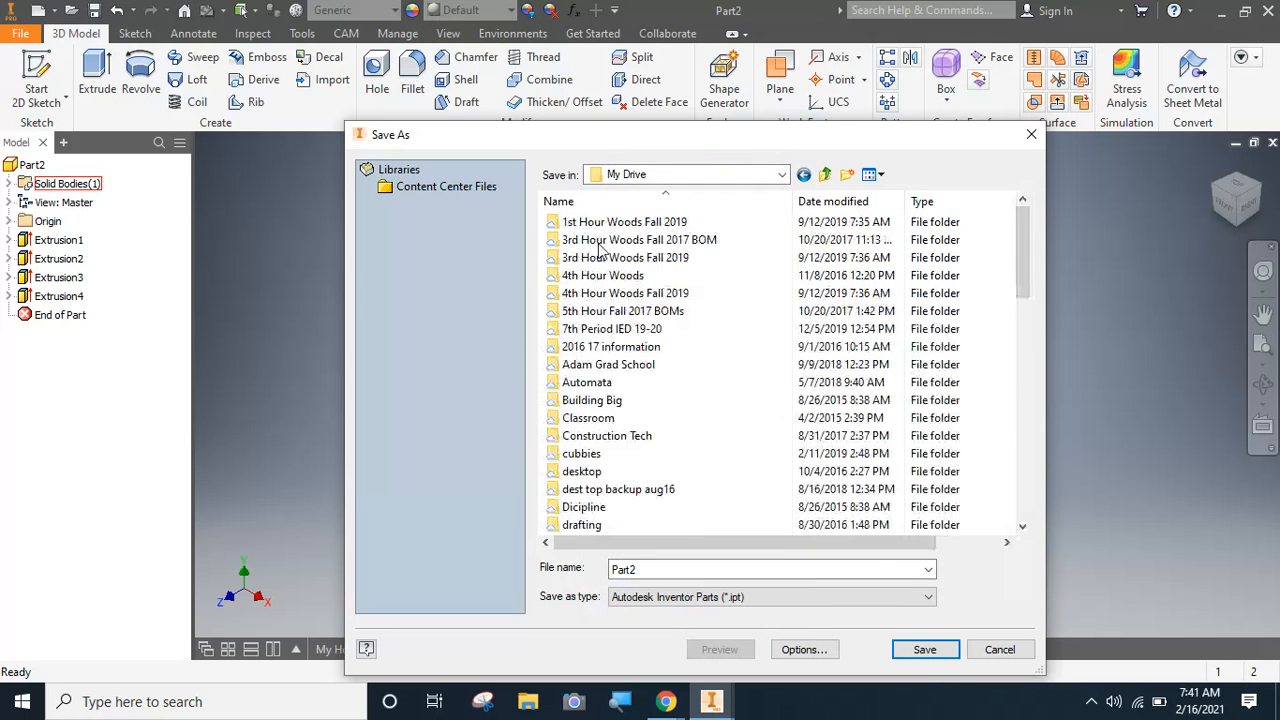
scroll(626, 297, "down", 1)
scroll(626, 297, "down", 4)
scroll(628, 305, "up", 5)
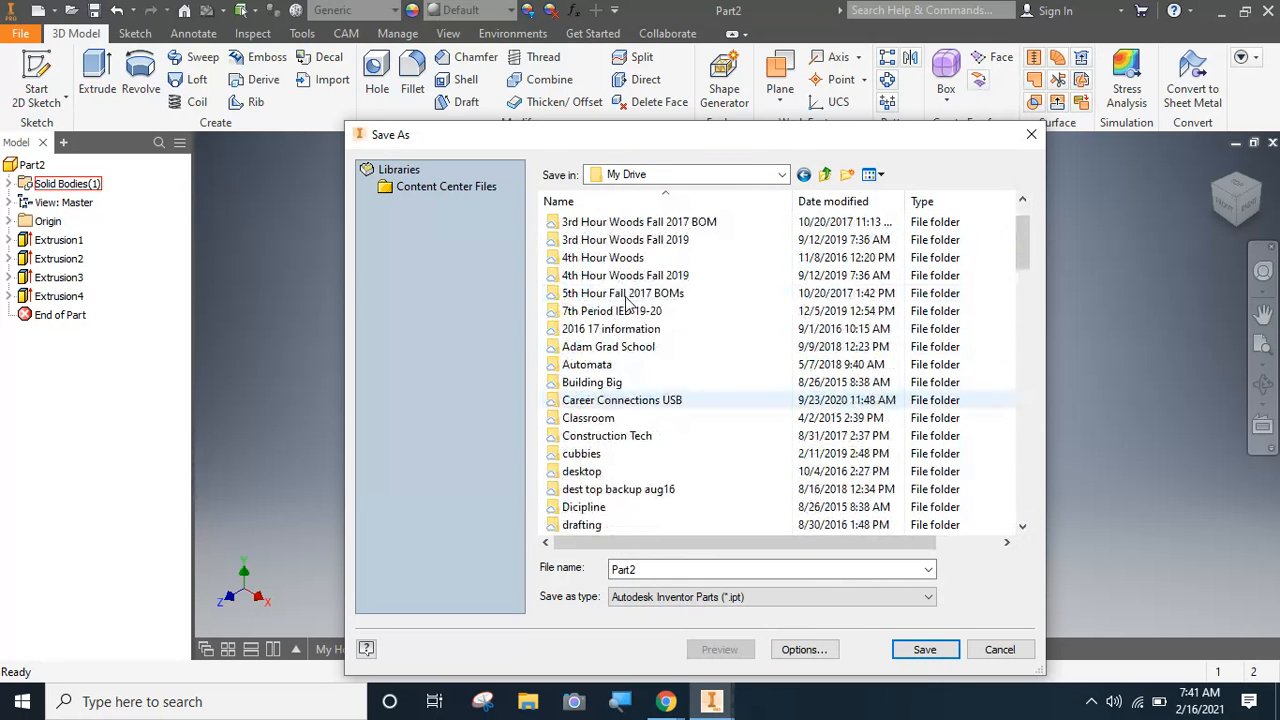
- Create a new folder named "Woods 1" in My Drive and open it
left_click(848, 176)
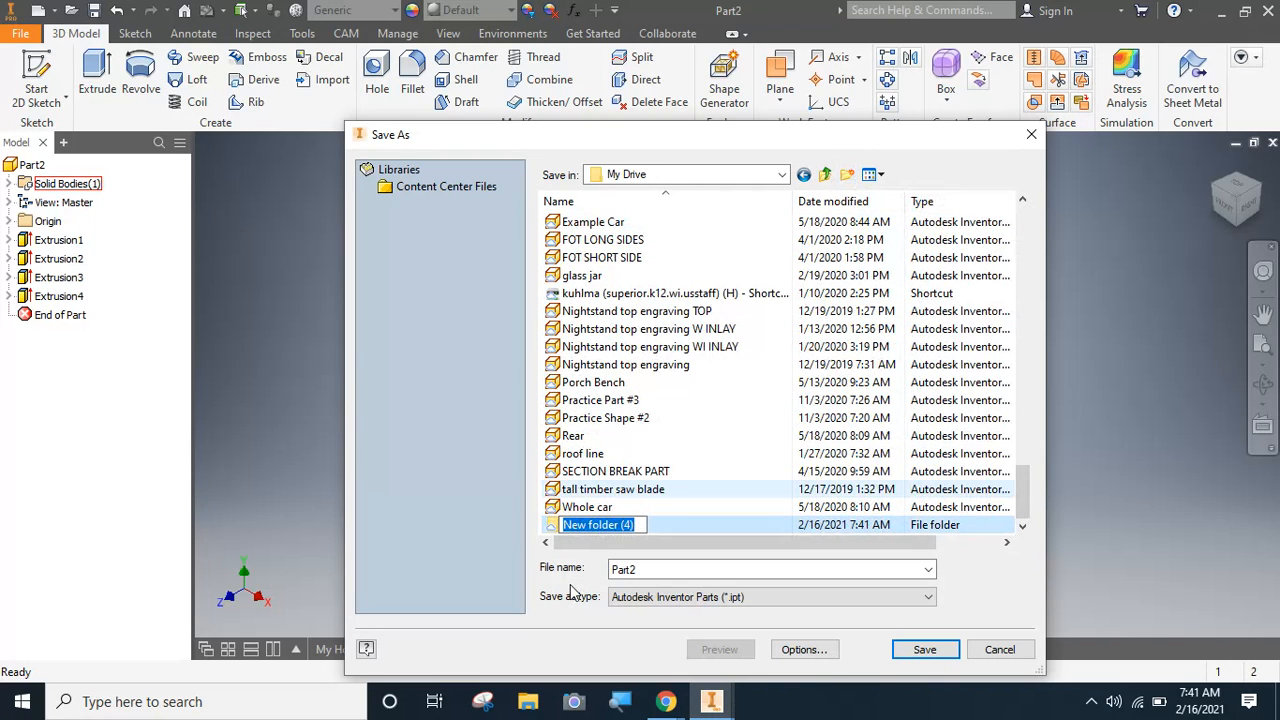
type("Woods")
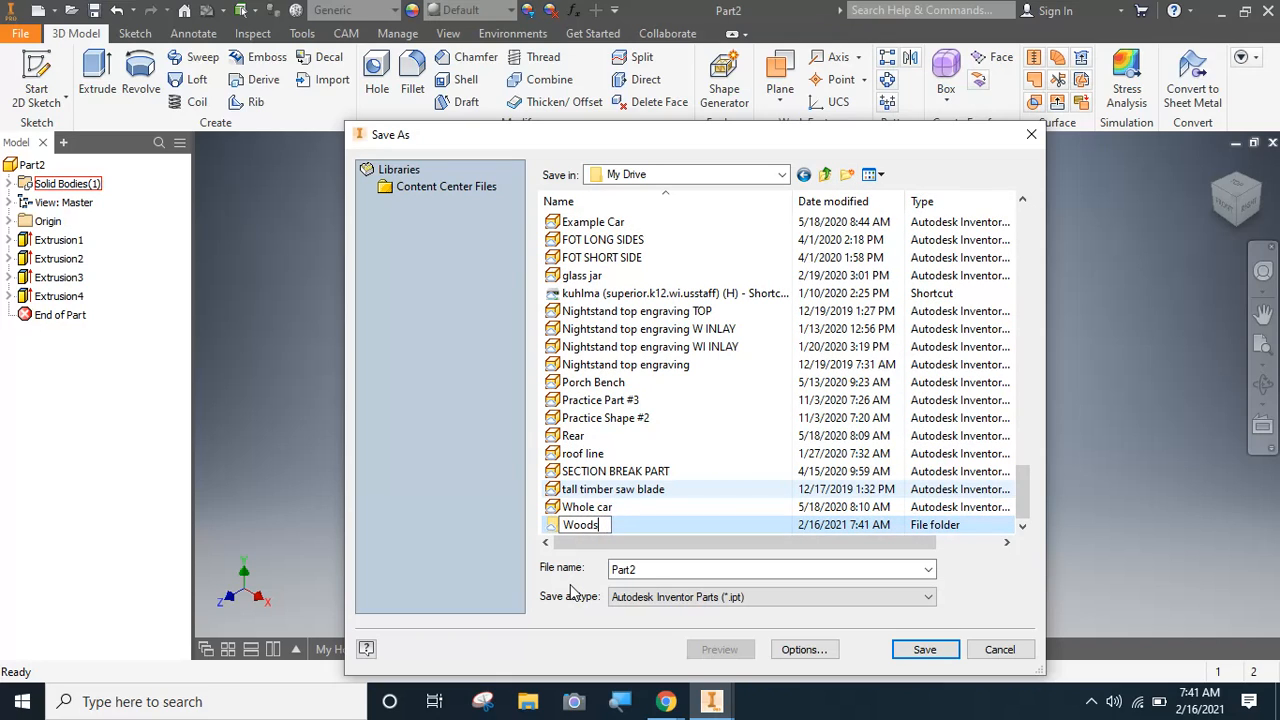
type(" 1")
key("Return")
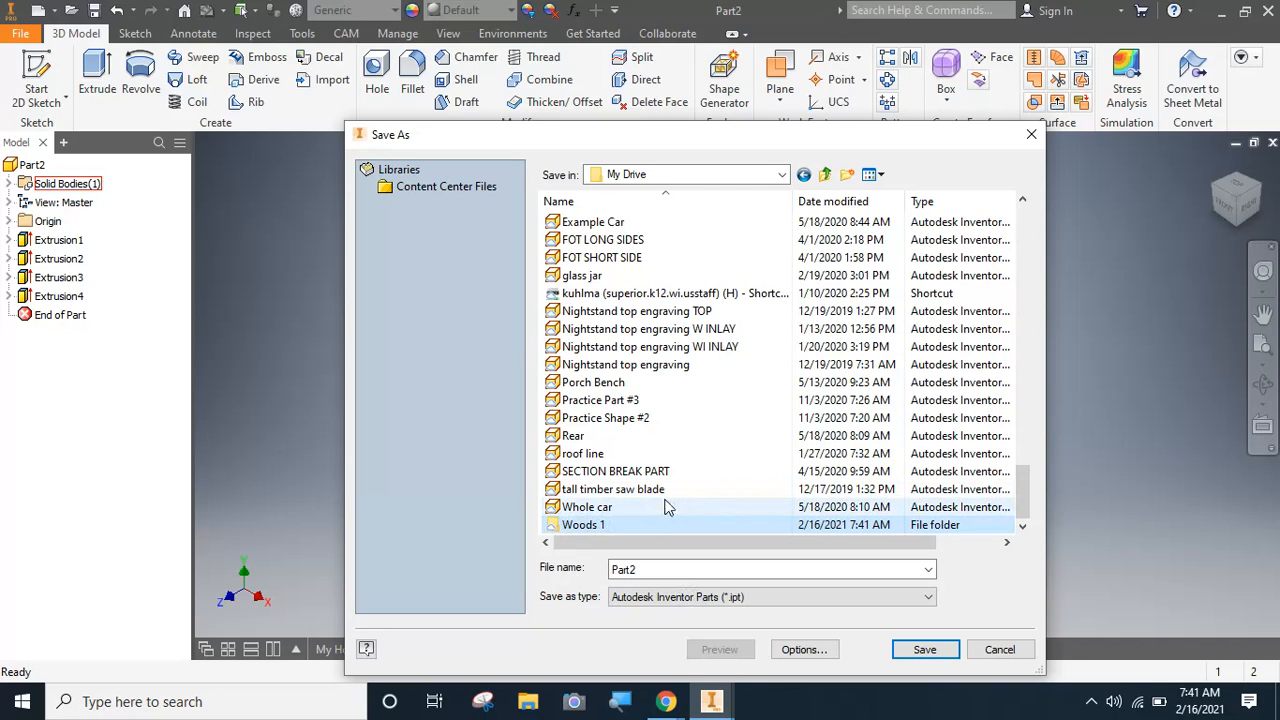
double_click(572, 527)
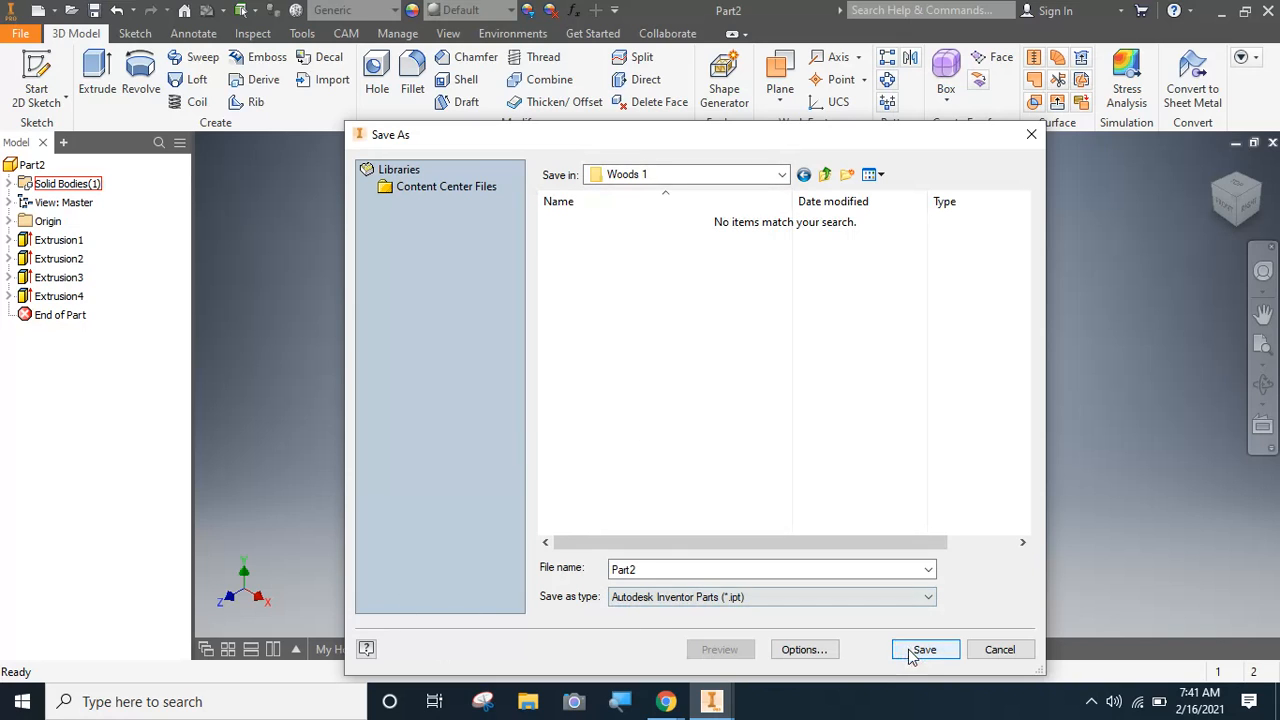
- Name the part file "Practice Shape" and save it in the Woods 1 folder
double_click(648, 569)
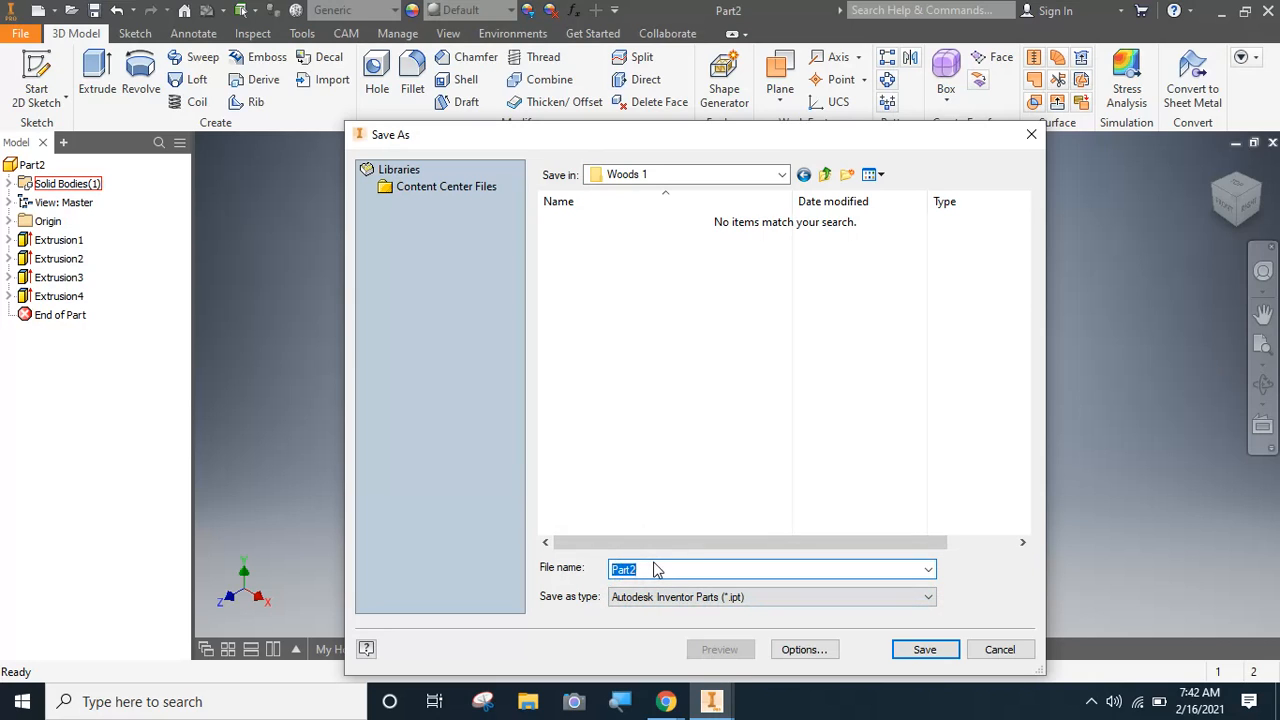
type("Practice Shape")
left_click(921, 651)
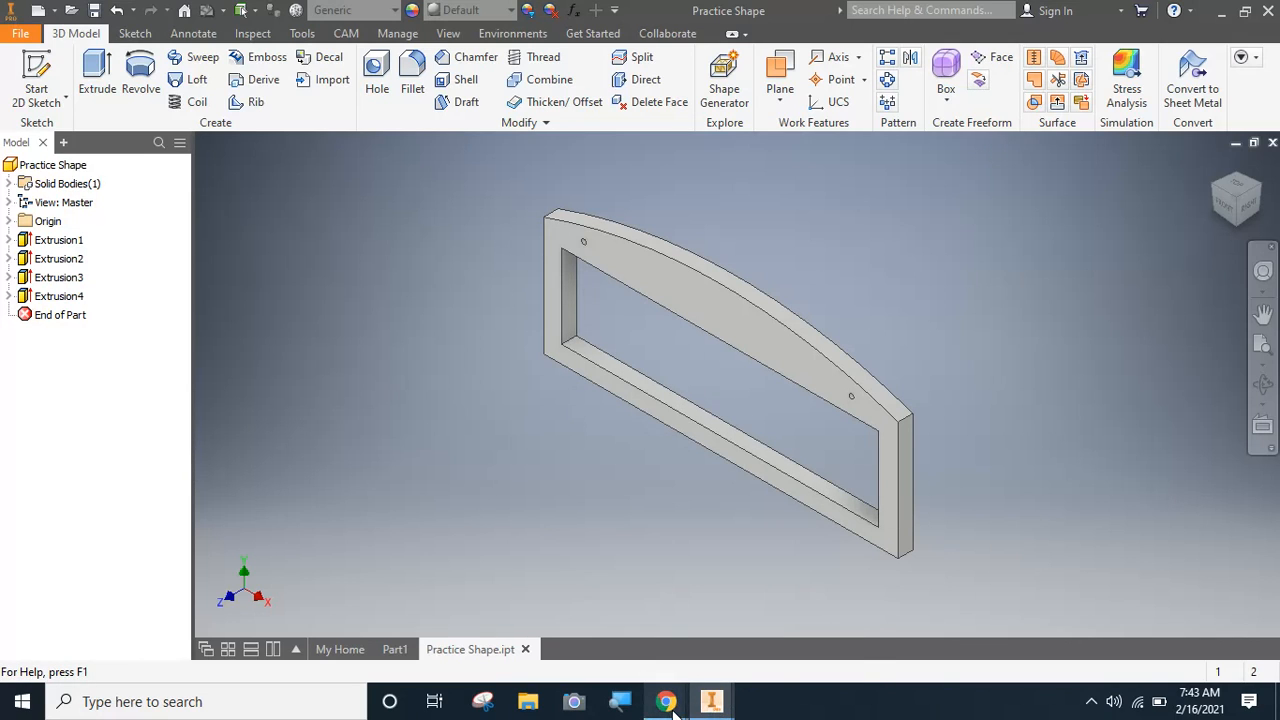
mouse_move(668, 708)
mouse_move(746, 651)
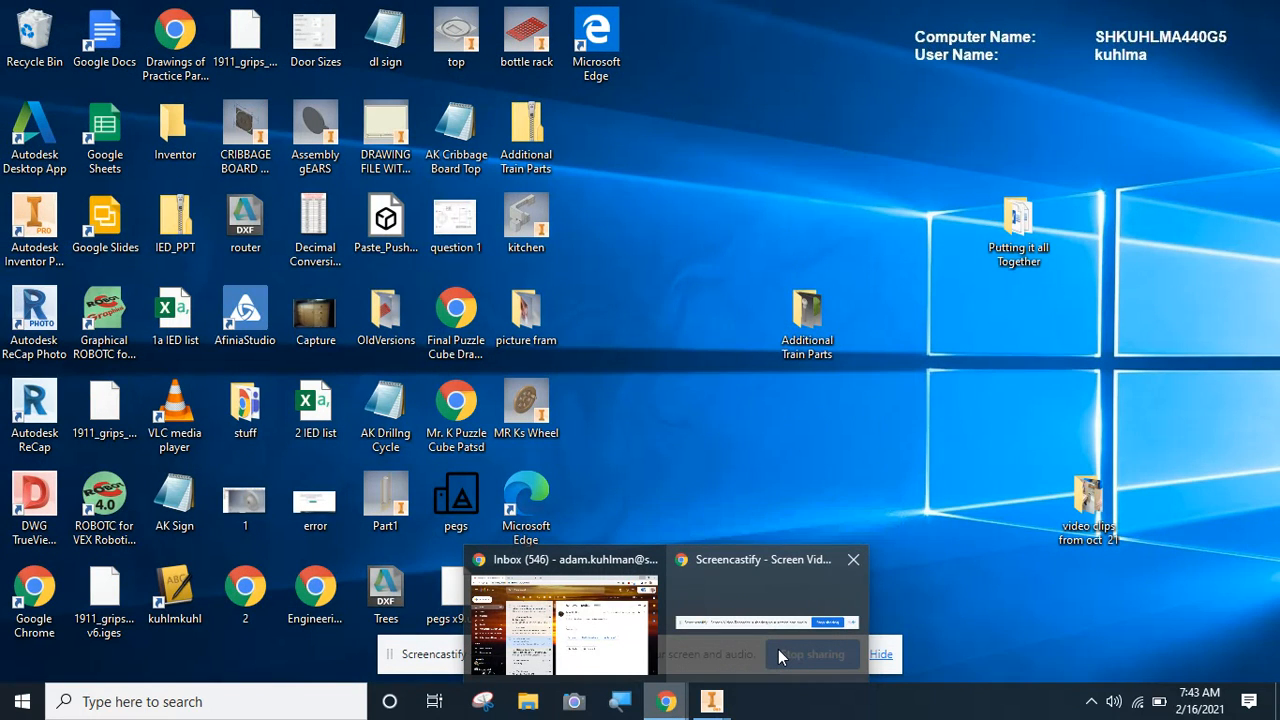
left_click(834, 624)
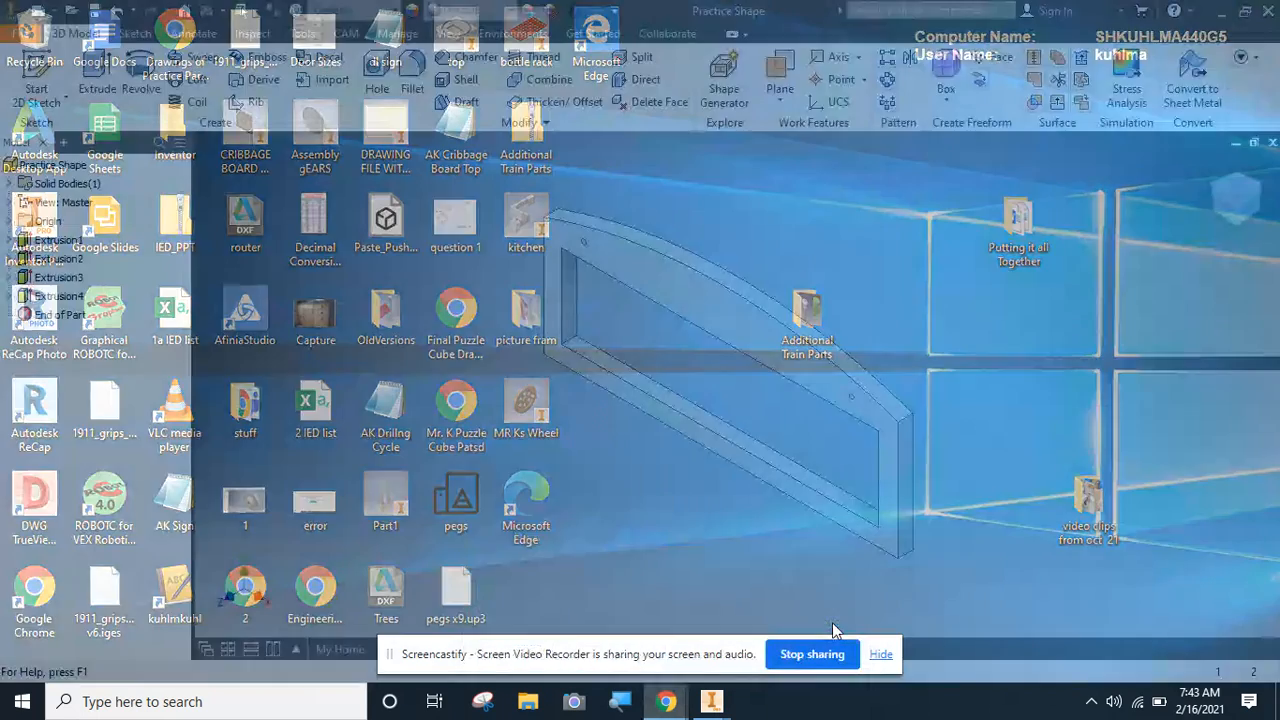